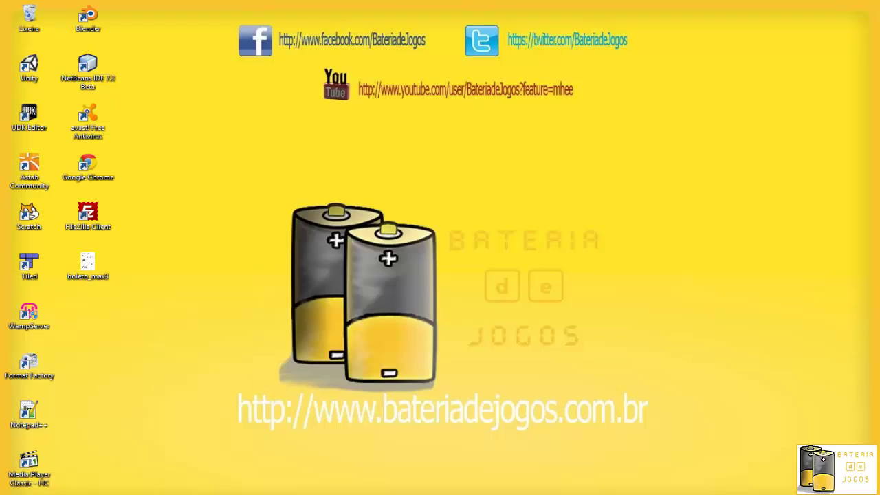
Open the Windows 8 Start screen and scroll over to the SpeedTree 5.0 tiles
left_click(20, 485)
scroll(525, 417, "down", 3)
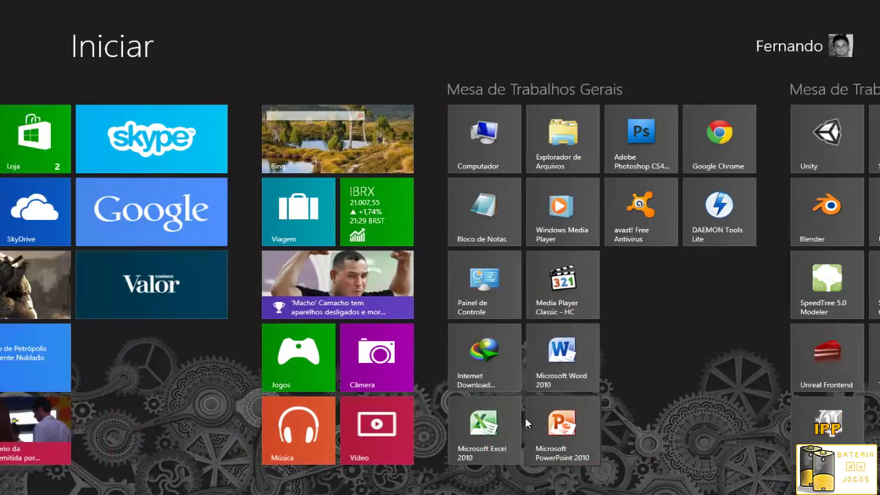
scroll(517, 416, "down", 1)
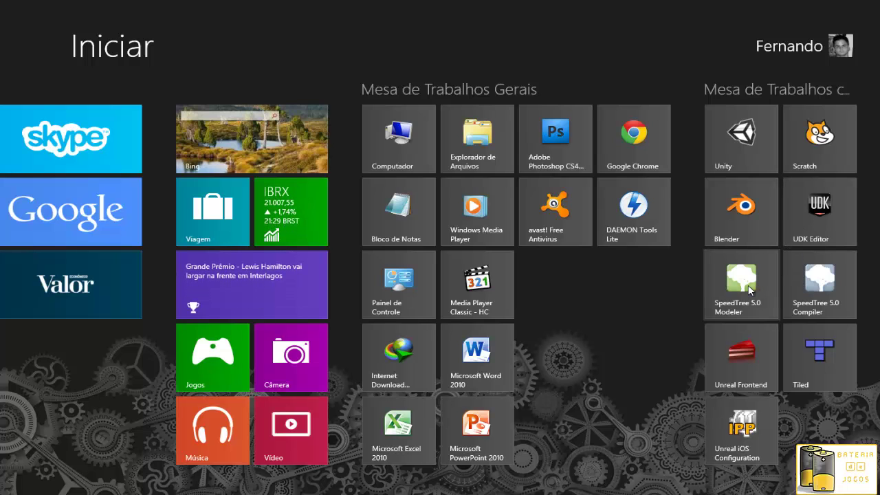
Launch SpeedTree 5.0 Modeler from its Start screen tile
left_click(749, 290)
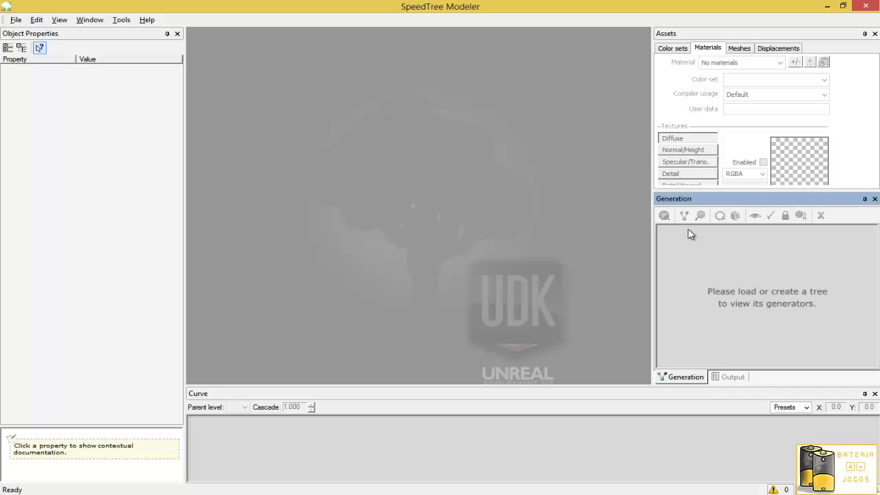
Start a new SpeedTree document and orbit the view around the ground circle
left_click(16, 19)
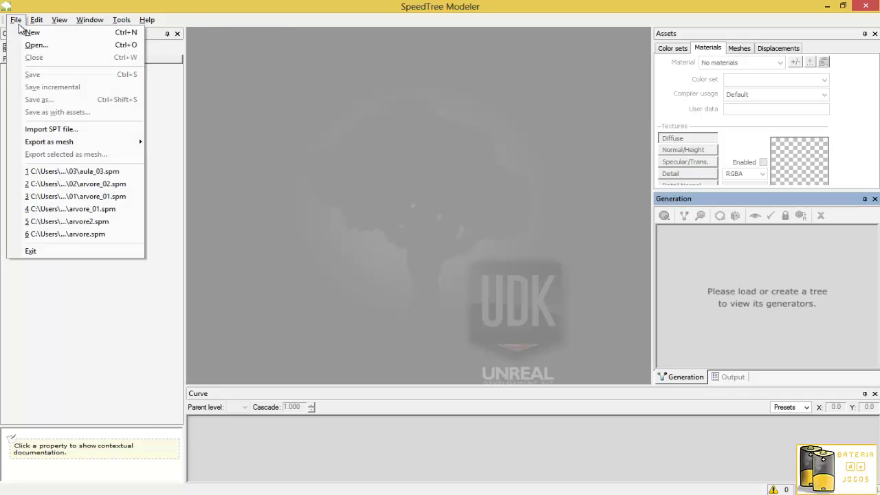
left_click(31, 32)
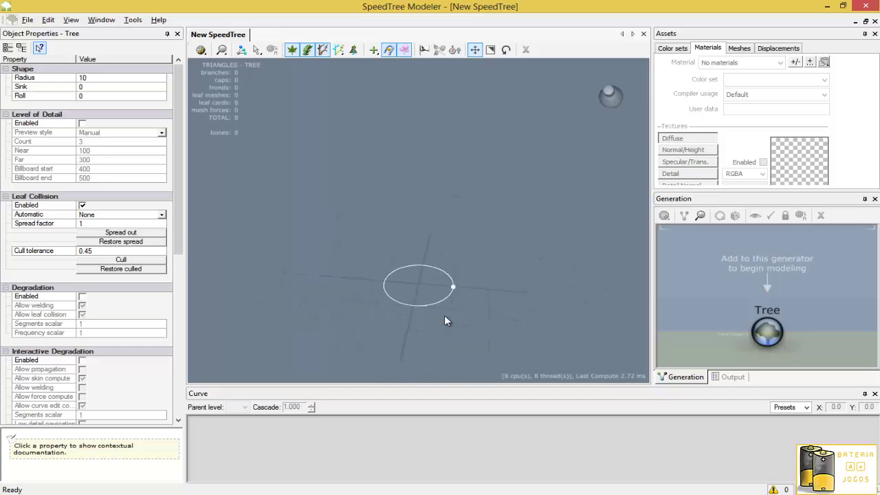
left_click_drag(444, 315, 567, 283)
Select the scene light, deselect it, and orbit the view to re-tilt the ground grid
left_click(605, 83)
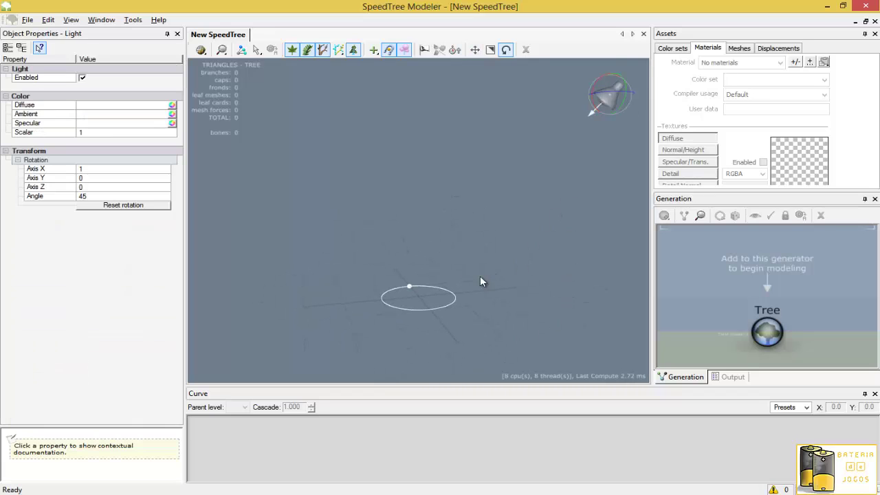
mouse_move(480, 276)
left_mouse_down()
mouse_move(432, 263)
mouse_move(542, 260)
left_mouse_up()
left_click(543, 260)
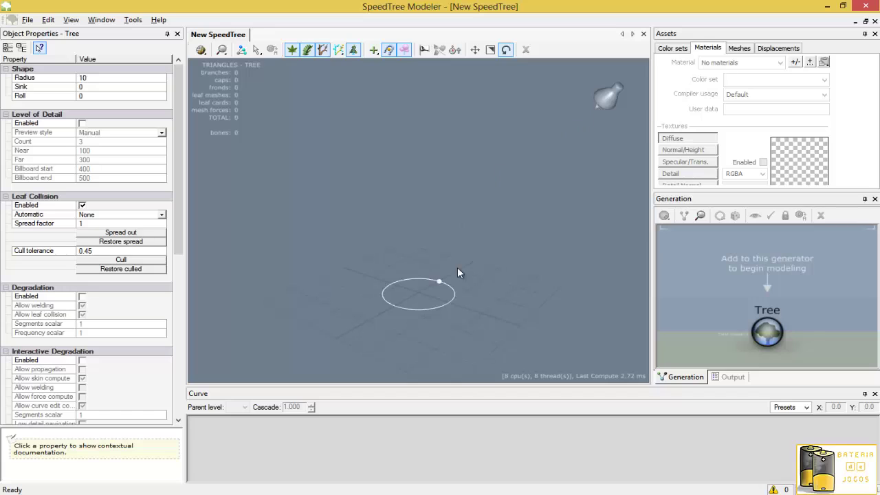
left_click_drag(457, 268, 433, 306)
scroll(432, 304, "up", 2)
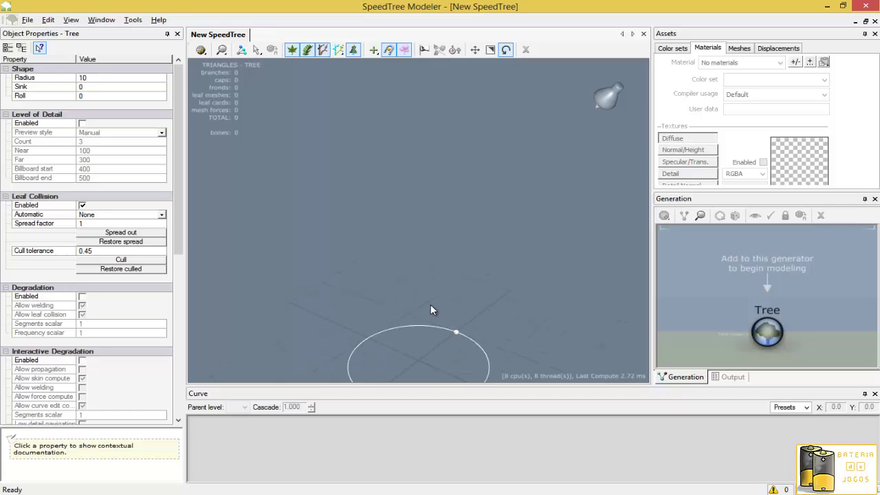
scroll(431, 305, "down", 2)
mouse_move(588, 228)
left_mouse_down()
mouse_move(659, 157)
mouse_move(542, 231)
left_mouse_up()
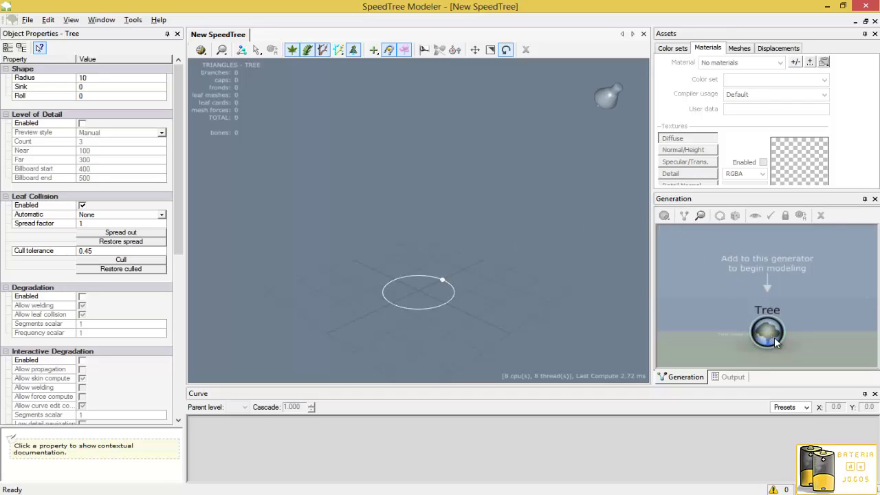
left_click(767, 282)
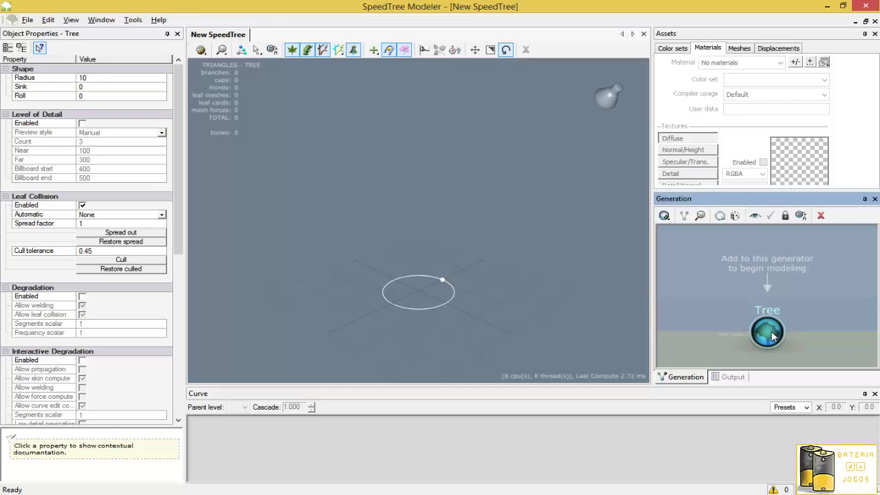
right_click(773, 333)
mouse_move(763, 132)
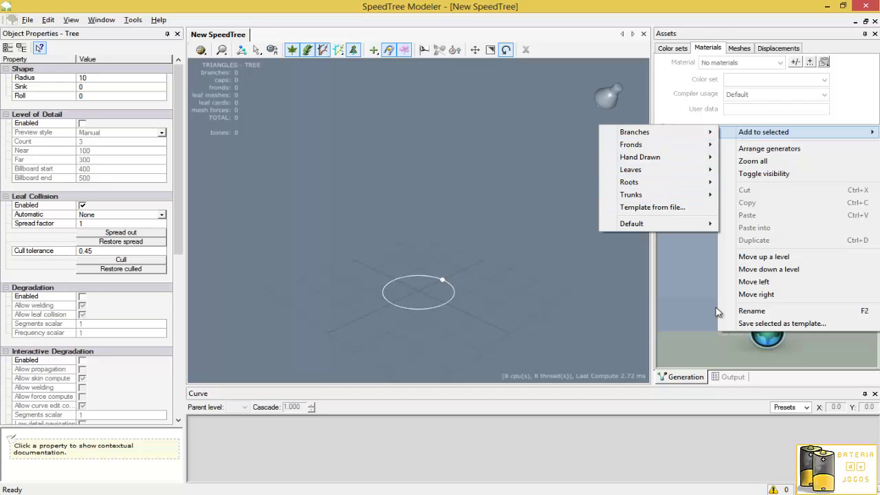
left_click(539, 328)
left_click_drag(437, 273, 477, 280)
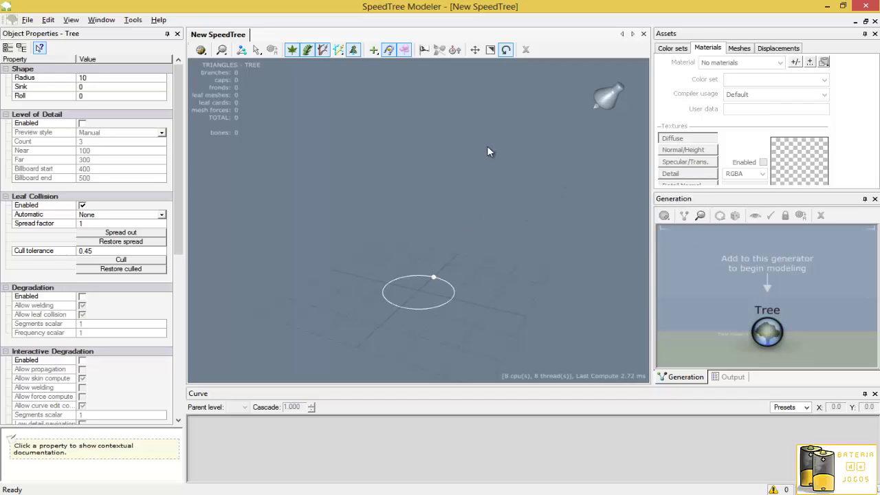
mouse_move(514, 270)
left_mouse_down()
mouse_move(539, 295)
mouse_move(498, 292)
left_mouse_up()
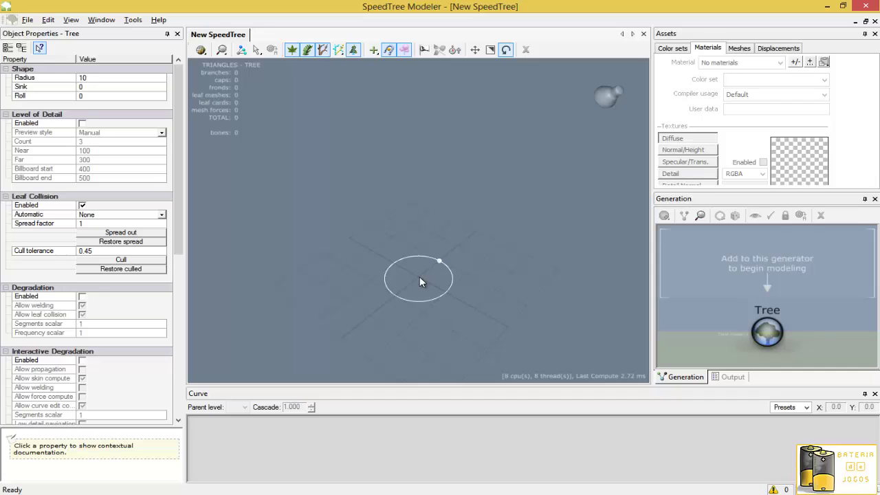
left_click(780, 335)
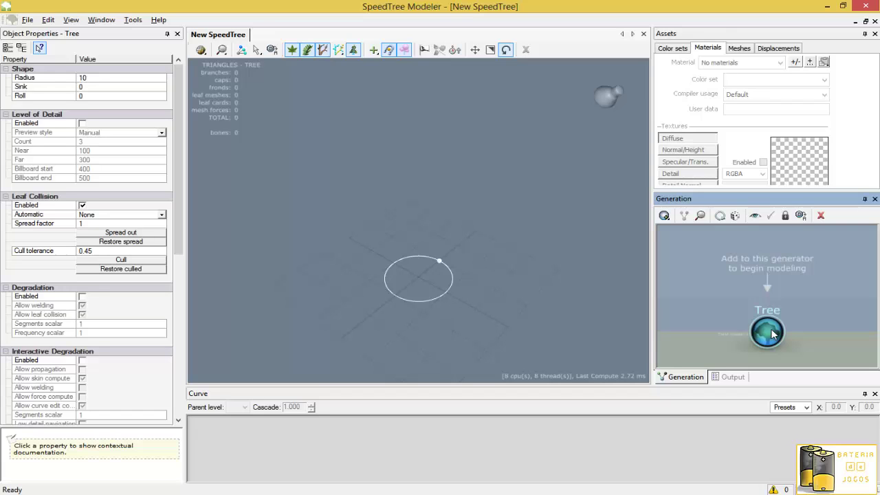
Add a Standard RT trunk generator under the Tree root and select it
right_click(771, 334)
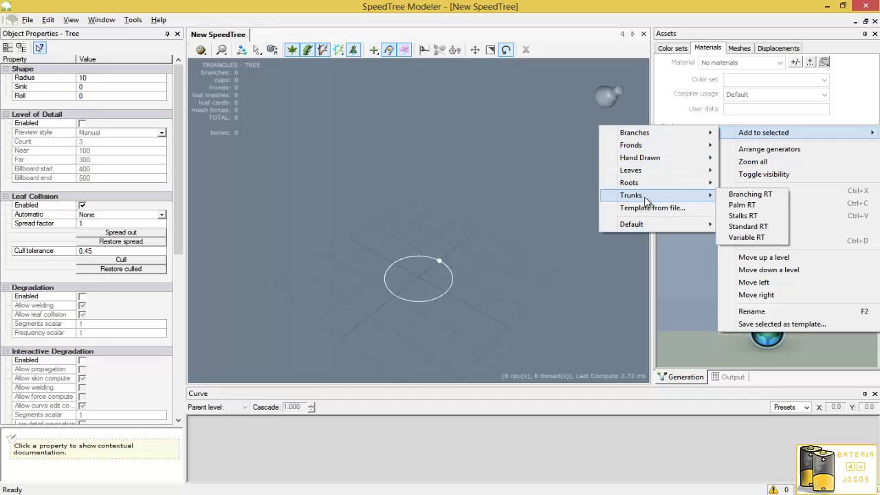
mouse_move(631, 195)
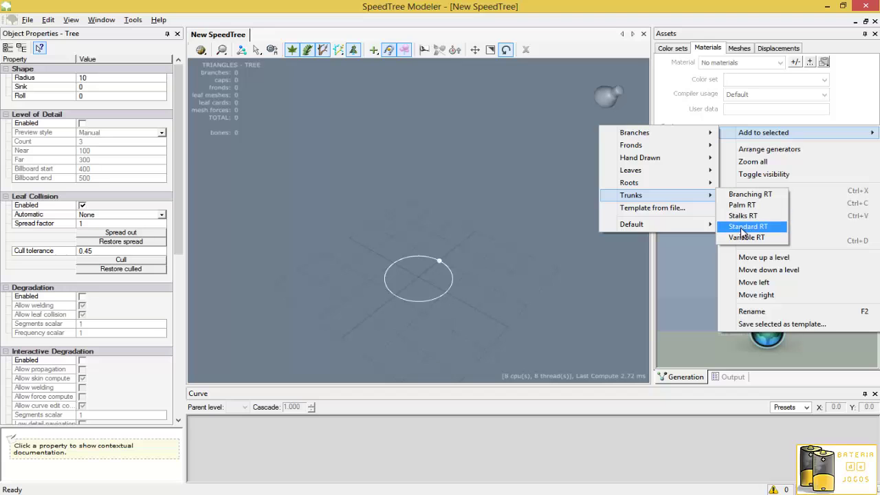
left_click(743, 227)
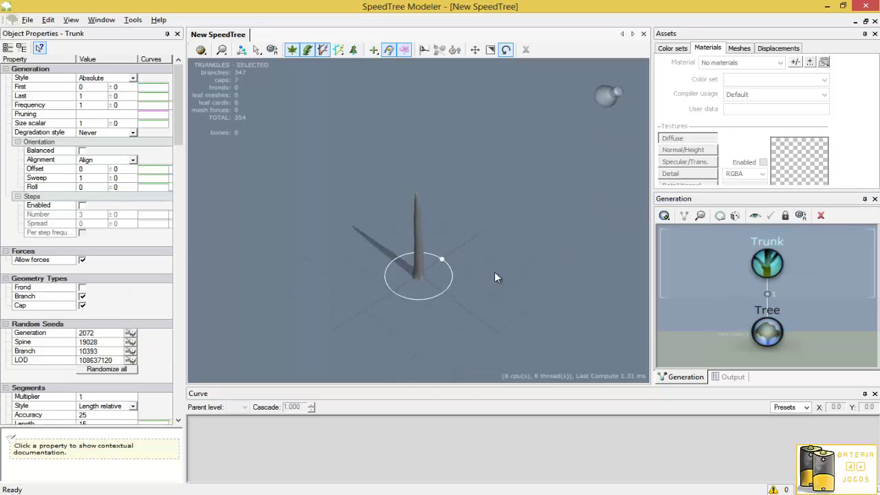
left_click(764, 264)
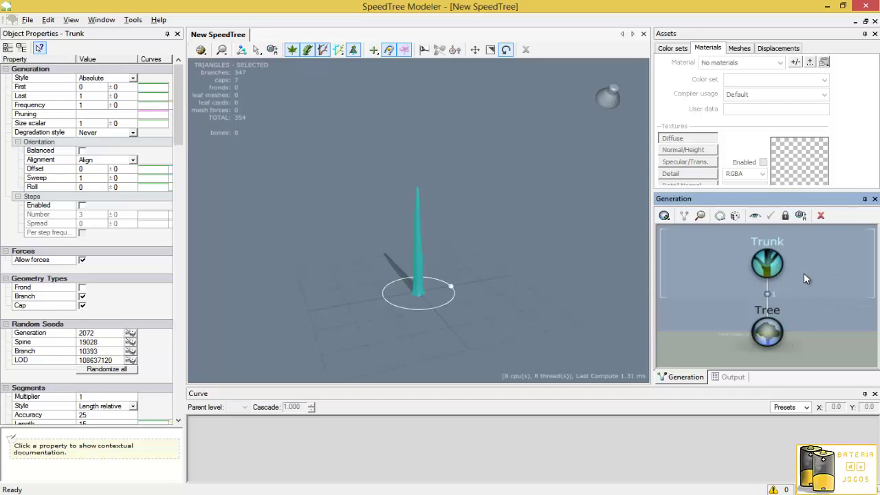
scroll(785, 283, "up", 2)
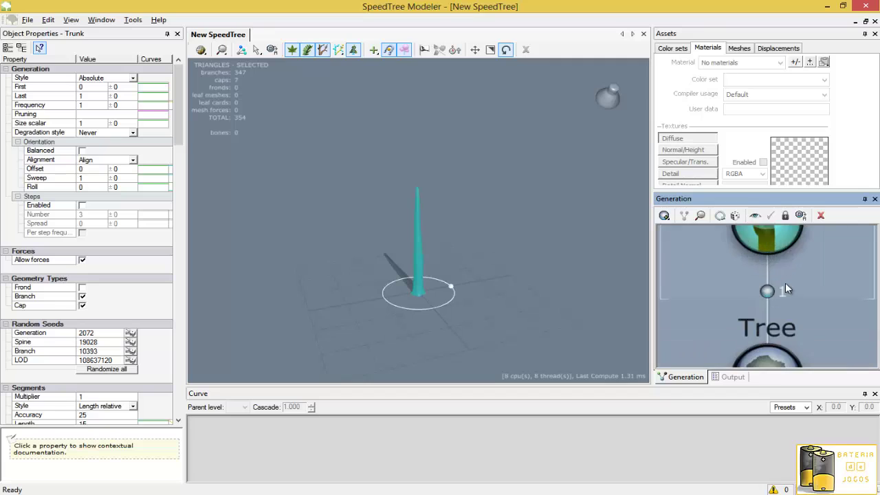
scroll(785, 283, "down", 2)
scroll(785, 283, "up", 3)
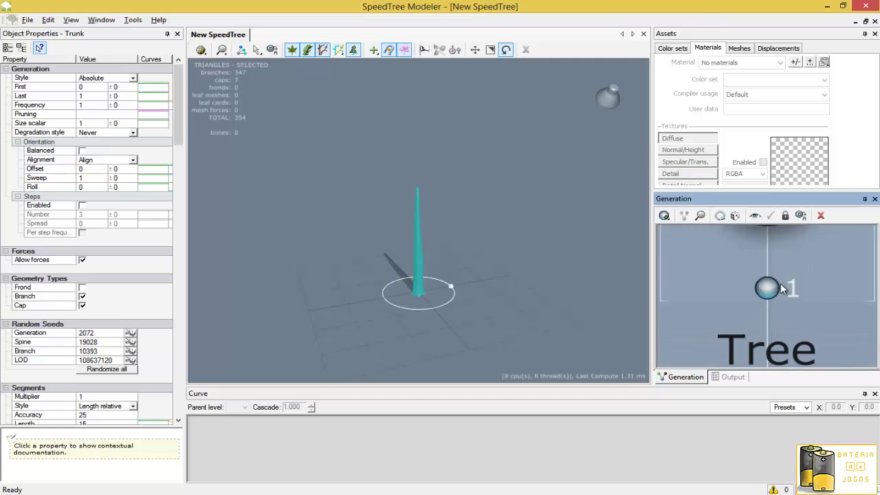
Rotate the light so the trunk's shadow falls sideways
scroll(779, 284, "down", 3)
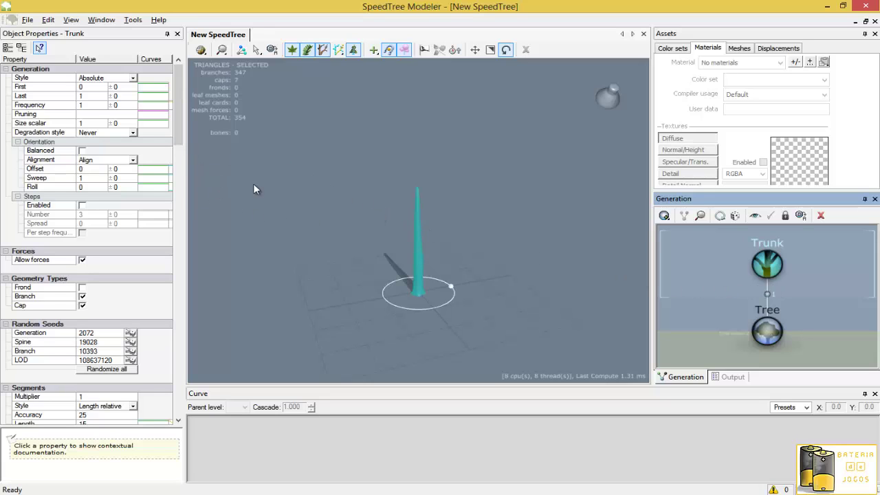
mouse_move(179, 138)
left_mouse_down()
mouse_move(190, 288)
mouse_move(177, 398)
mouse_move(169, 275)
mouse_move(147, 169)
mouse_move(172, 107)
left_mouse_up()
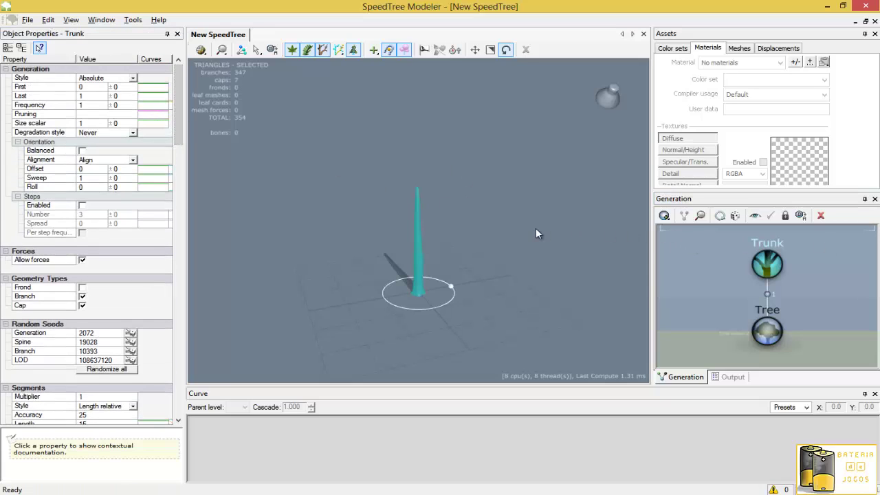
left_click_drag(535, 227, 614, 229, "ctrl")
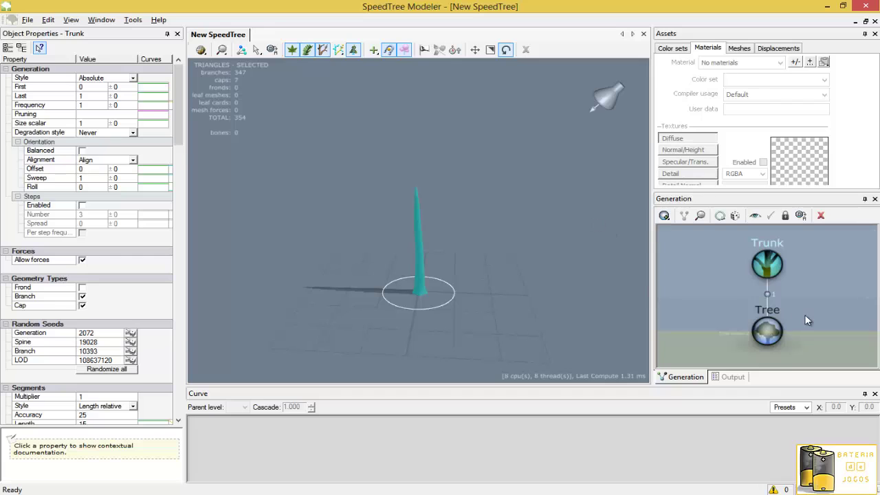
Add a Level 1 Standard RT branch generator to the Trunk and select it
left_click(763, 260)
right_click(763, 265)
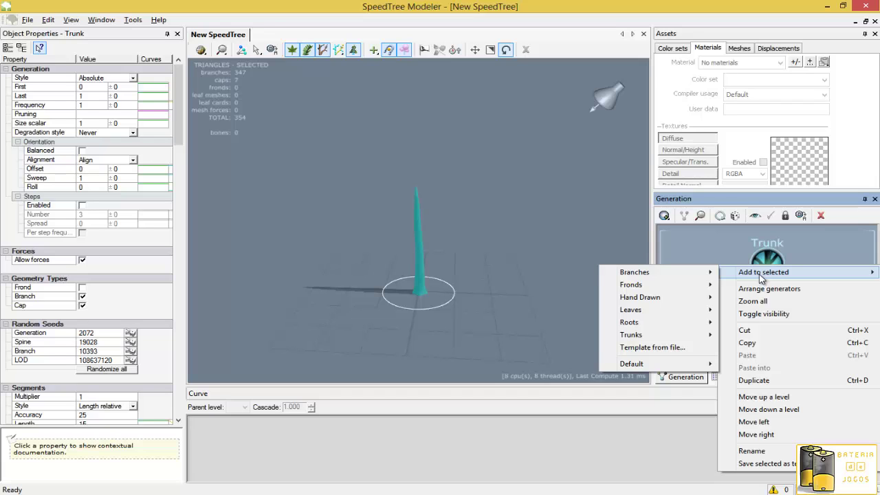
mouse_move(634, 272)
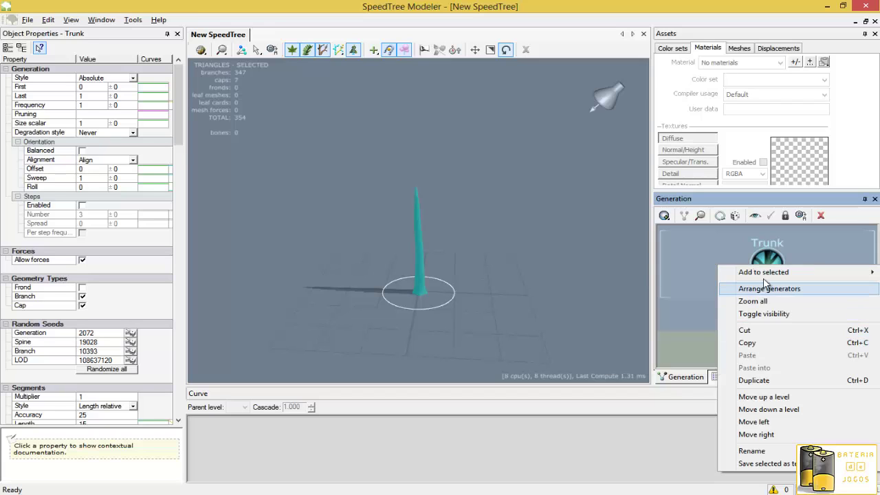
mouse_move(791, 271)
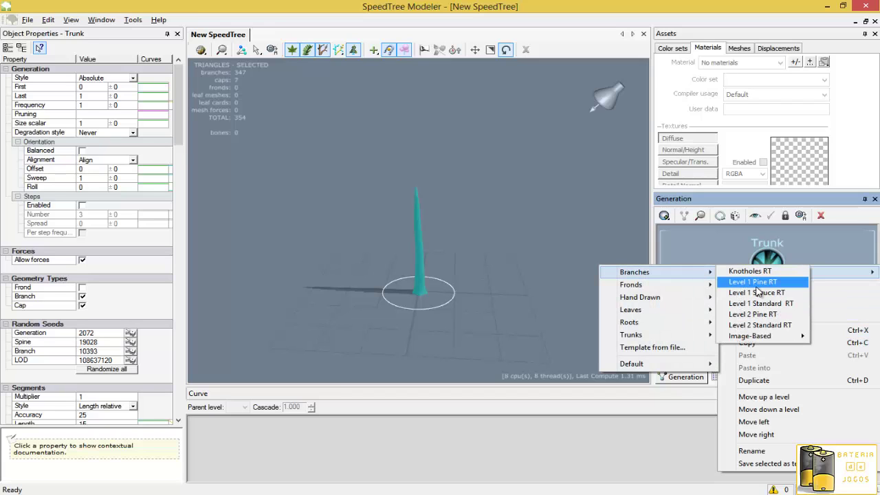
left_click(750, 305)
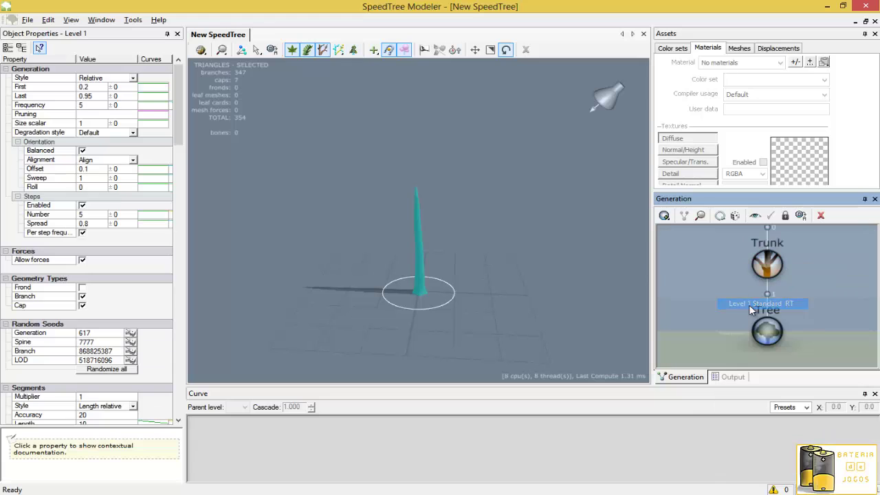
scroll(540, 278, "up", 2)
scroll(539, 278, "up", 2)
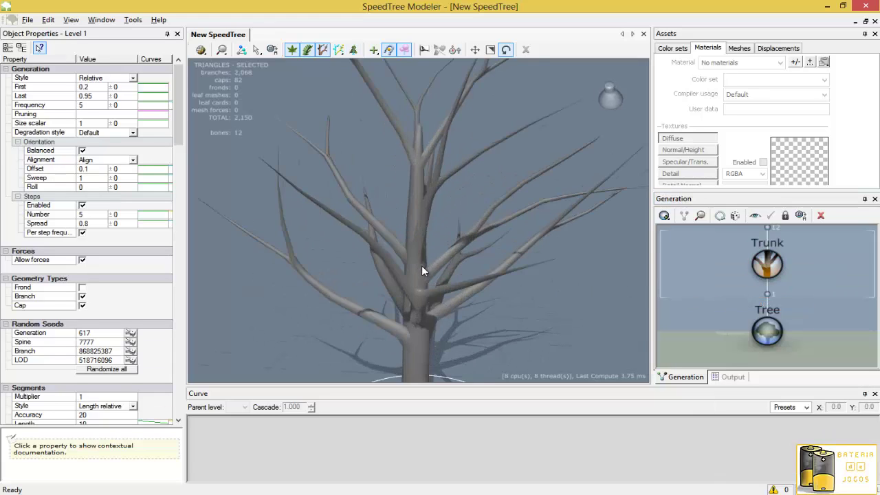
scroll(540, 275, "up", 2)
scroll(550, 275, "down", 3)
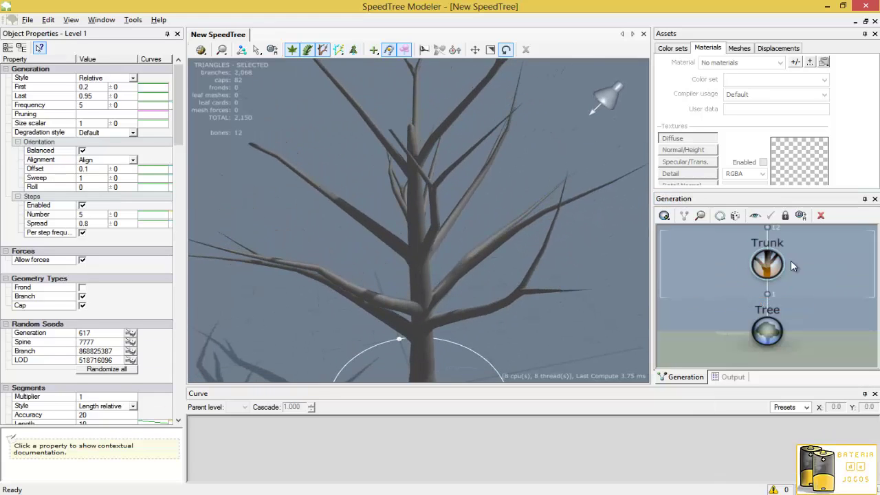
scroll(795, 262, "up", 2)
scroll(794, 262, "down", 4)
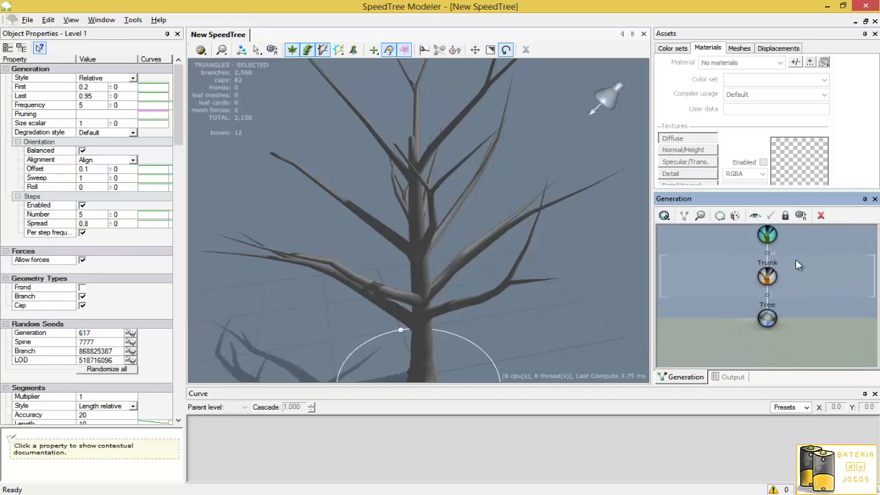
left_click(768, 237)
Add a second Standard RT branch level of twigs off the Level 1 branches and select it
right_click(769, 237)
mouse_move(791, 242)
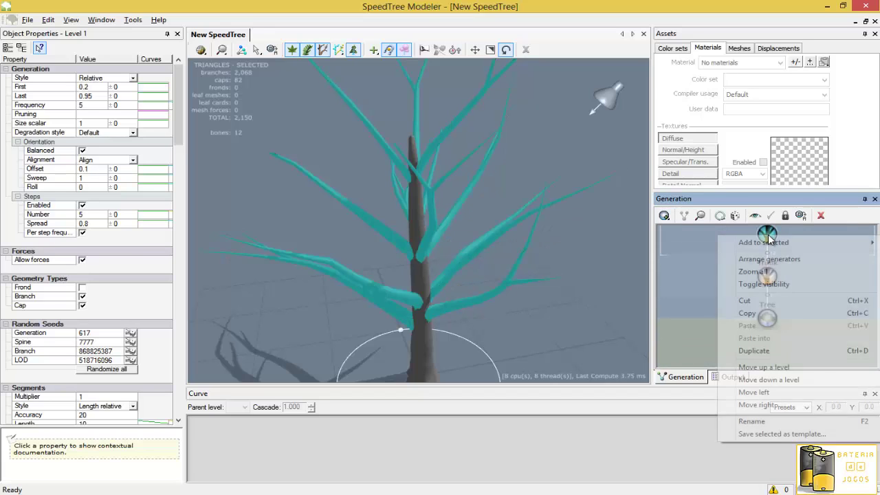
mouse_move(660, 242)
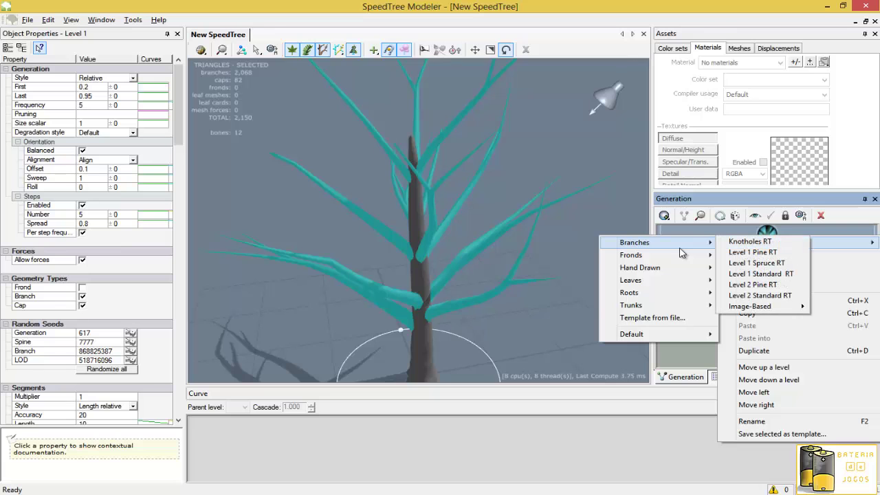
left_click(747, 296)
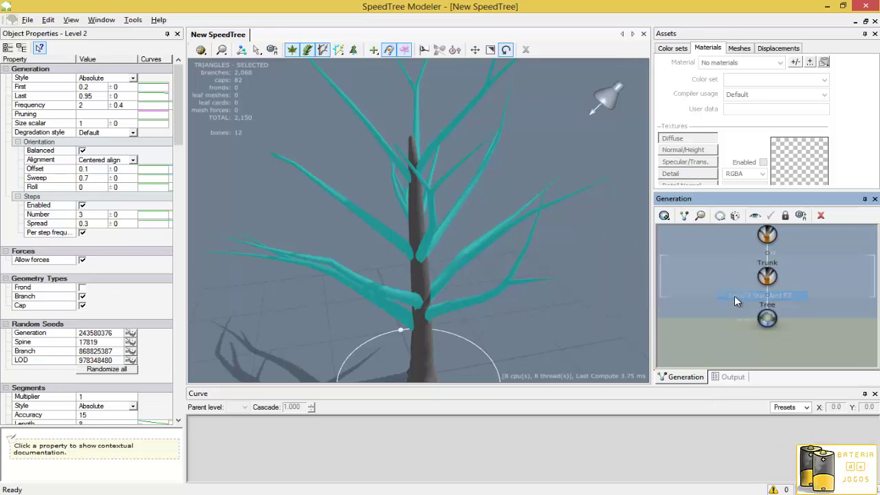
mouse_move(639, 274)
left_mouse_down()
mouse_move(453, 236)
mouse_move(375, 235)
mouse_move(281, 217)
mouse_move(258, 157)
mouse_move(308, 131)
mouse_move(420, 214)
mouse_move(459, 261)
mouse_move(524, 284)
mouse_move(295, 157)
left_mouse_up()
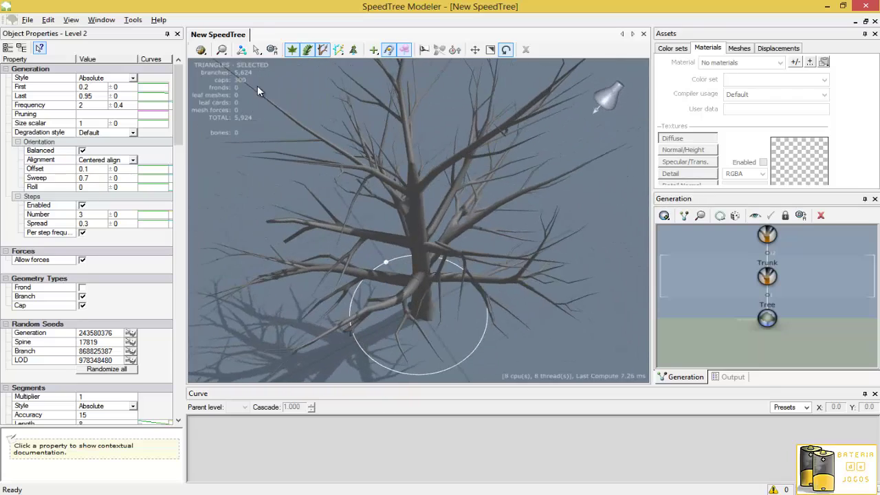
mouse_move(467, 239)
left_mouse_down()
mouse_move(513, 188)
mouse_move(436, 181)
mouse_move(452, 198)
mouse_move(374, 210)
mouse_move(370, 228)
mouse_move(264, 202)
mouse_move(276, 205)
left_mouse_up()
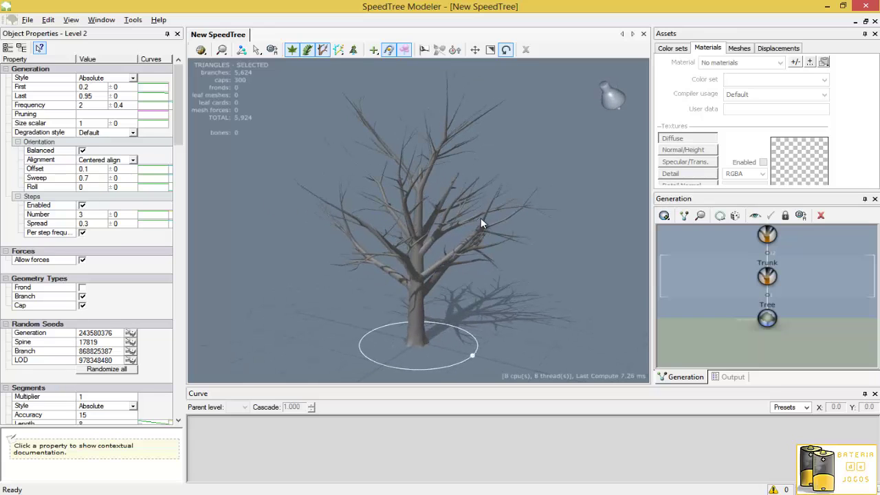
mouse_move(485, 220)
left_mouse_down()
mouse_move(489, 244)
mouse_move(438, 236)
mouse_move(495, 248)
left_mouse_up()
left_click(767, 237)
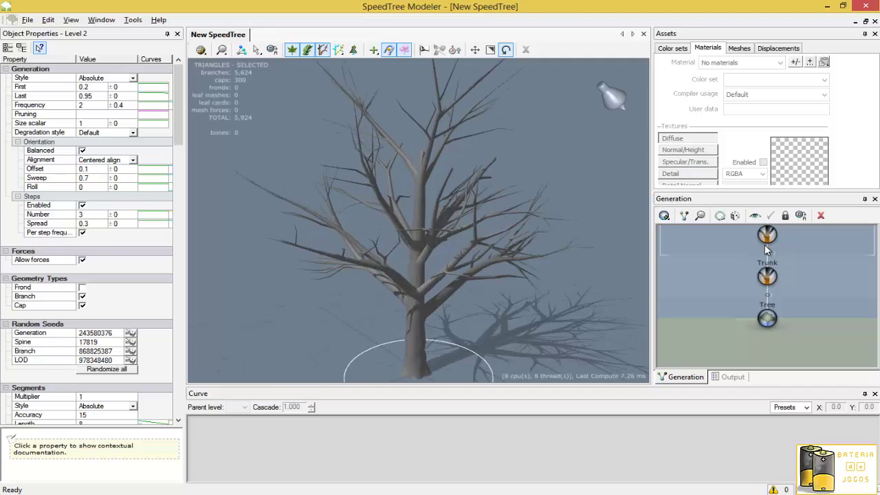
left_click(768, 244)
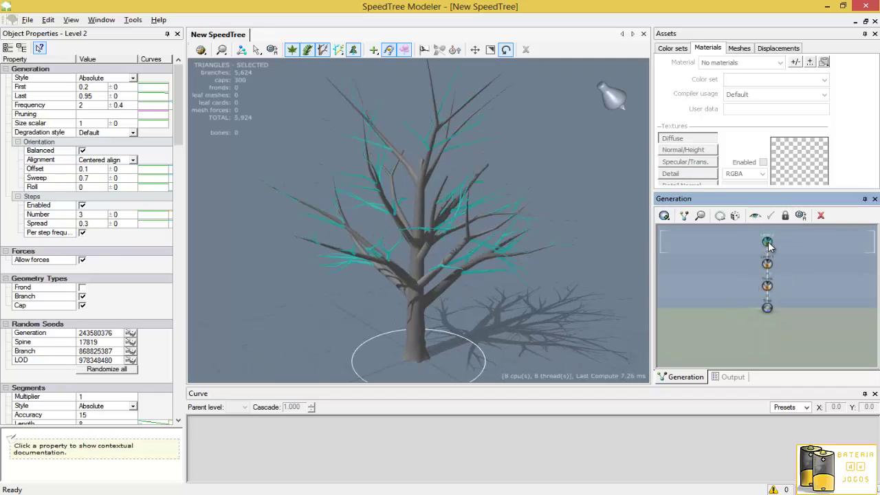
Add Standard RT leaves to the twig level and orbit to inspect the leaf cards
right_click(769, 246)
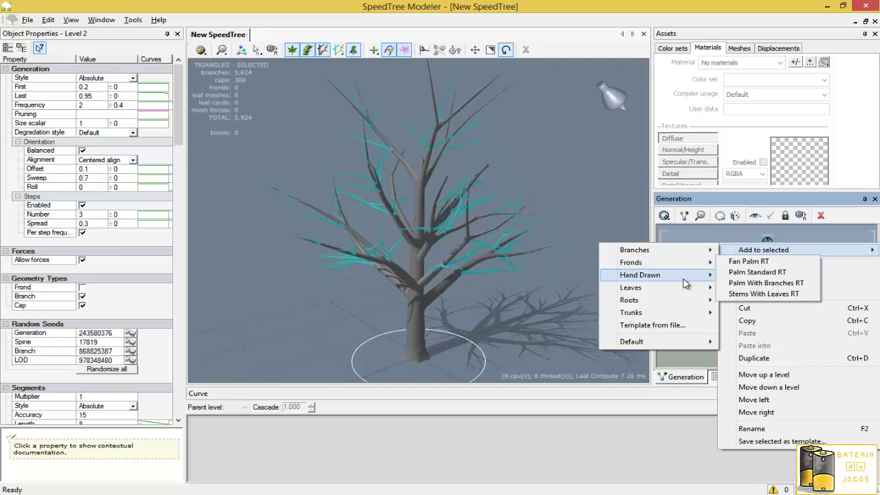
mouse_move(631, 287)
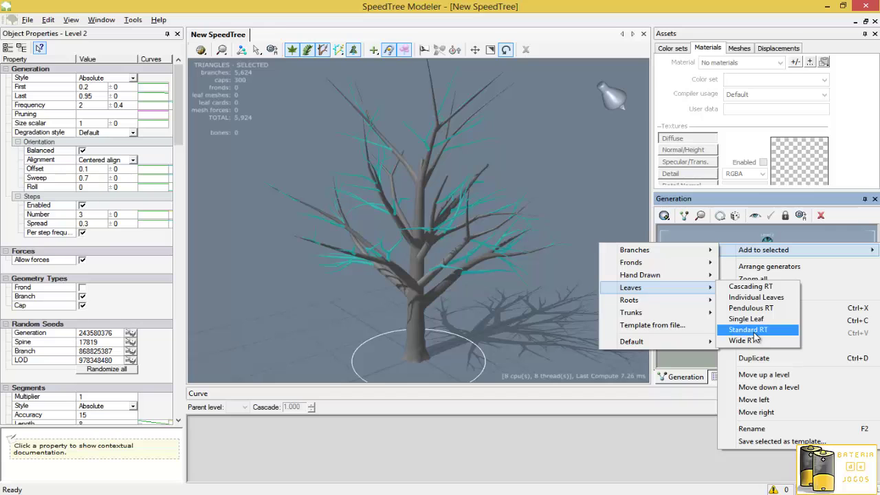
left_click(754, 331)
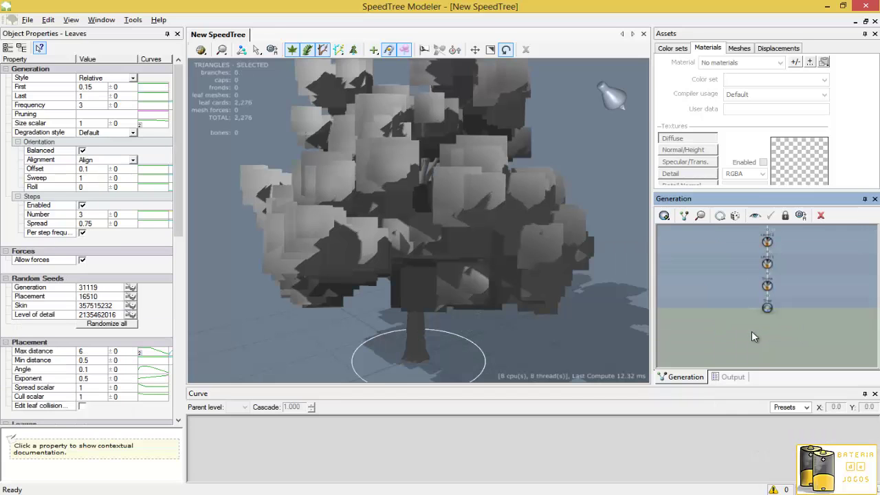
mouse_move(441, 237)
left_mouse_down()
mouse_move(470, 286)
mouse_move(507, 261)
left_mouse_up()
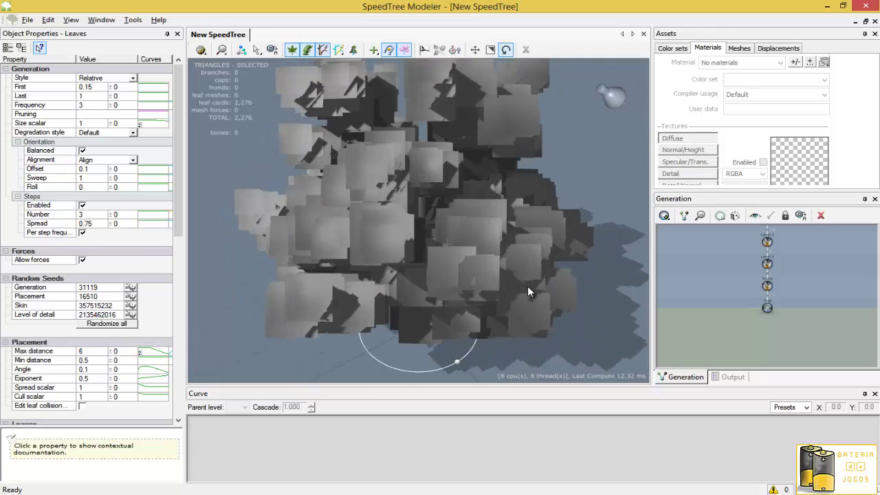
scroll(508, 261, "down", 3)
scroll(507, 260, "up", 4)
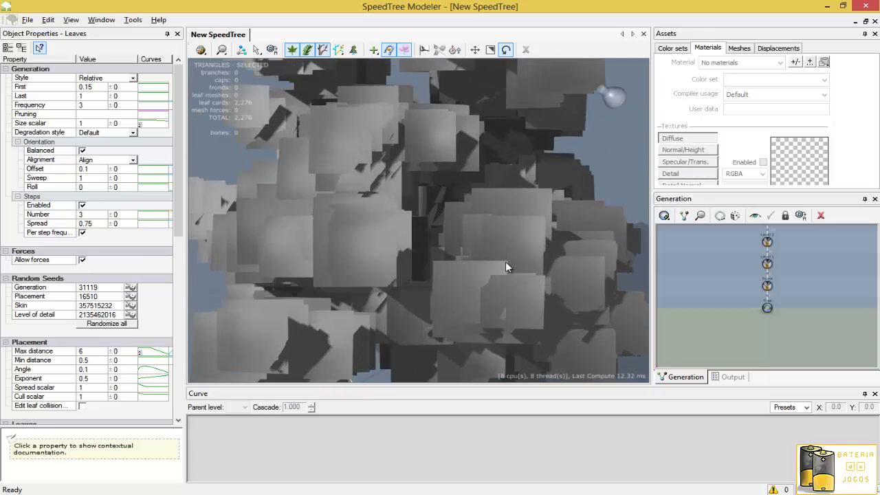
scroll(506, 261, "up", 2)
scroll(505, 262, "down", 3)
scroll(505, 261, "down", 2)
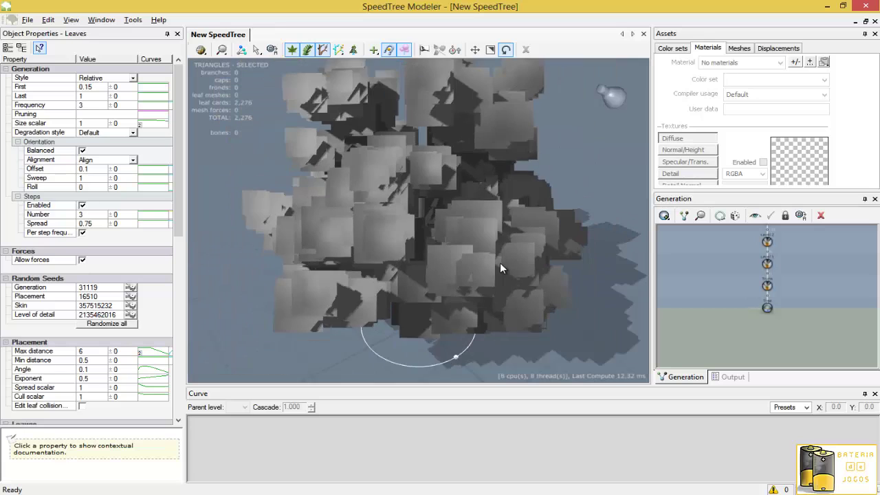
left_click_drag(510, 258, 421, 225)
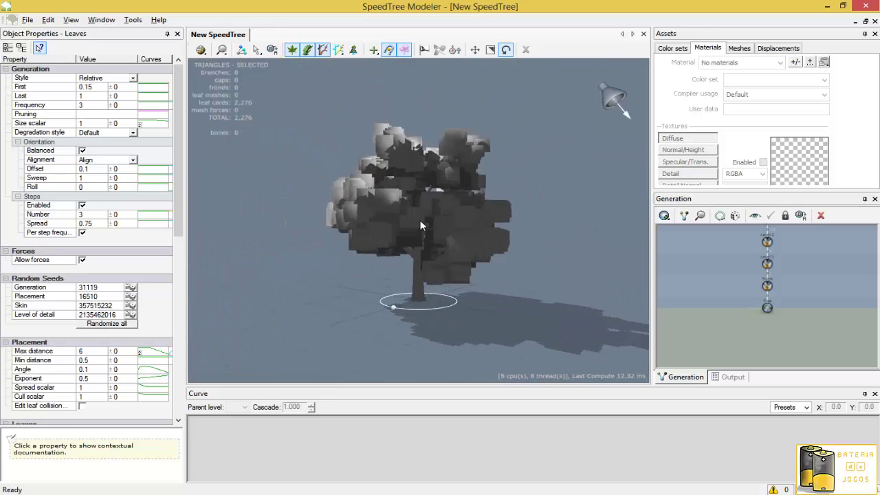
scroll(420, 226, "up", 3)
scroll(420, 227, "up", 2)
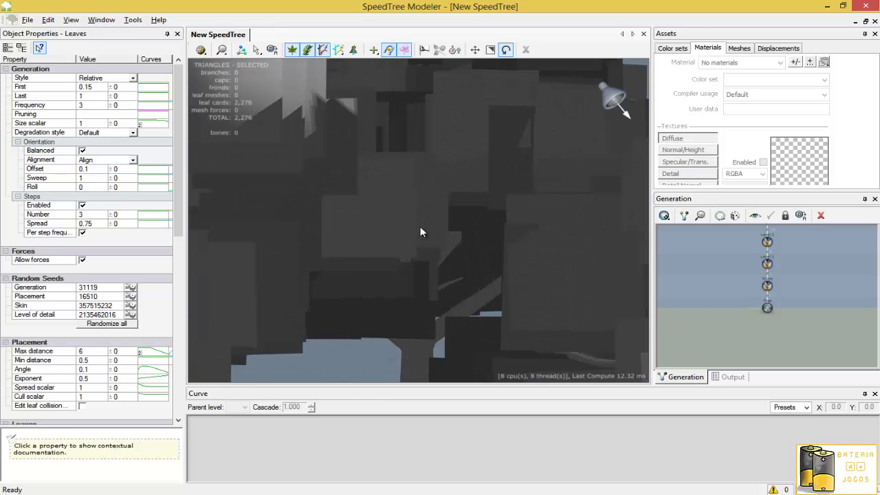
scroll(502, 260, "up", 2)
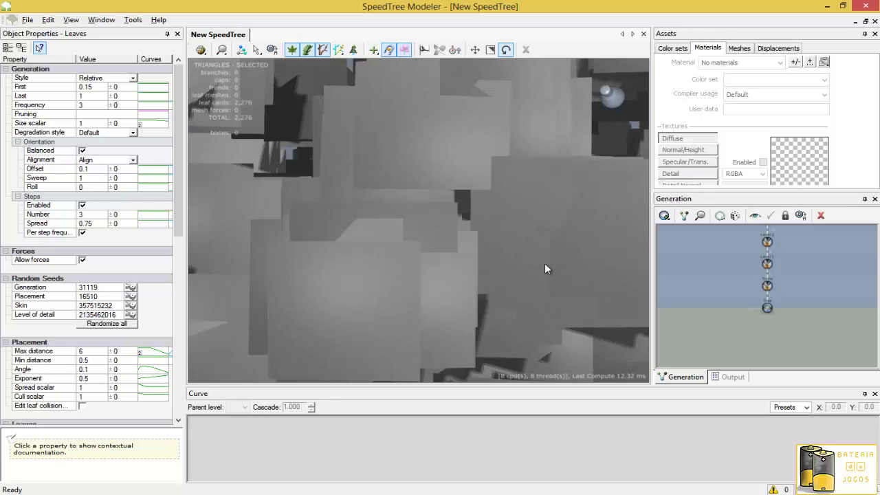
scroll(544, 269, "up", 2)
scroll(544, 269, "down", 2)
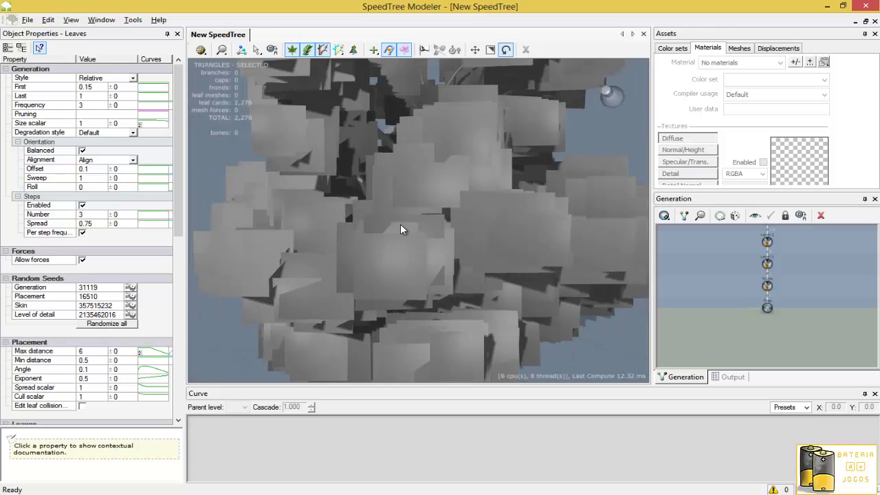
mouse_move(400, 230)
left_mouse_down()
mouse_move(436, 214)
mouse_move(354, 240)
left_mouse_up()
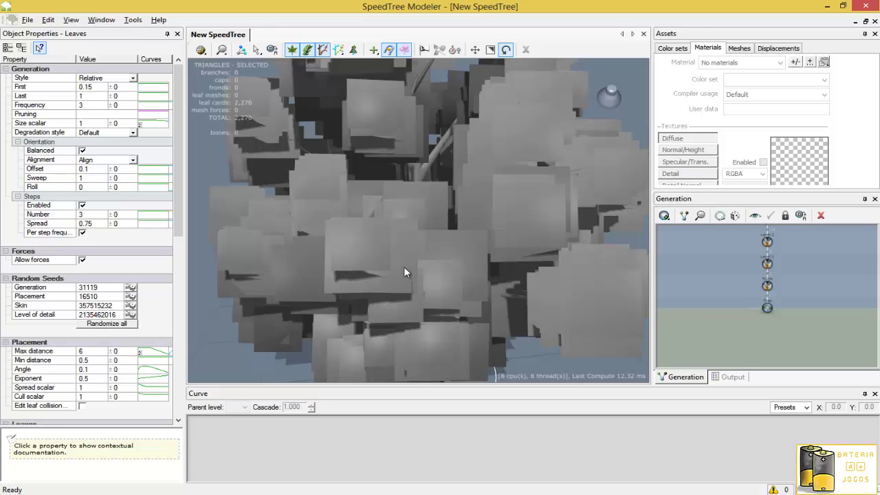
mouse_move(447, 232)
left_mouse_down()
mouse_move(472, 238)
mouse_move(486, 262)
mouse_move(447, 273)
mouse_move(417, 235)
mouse_move(279, 214)
left_mouse_up()
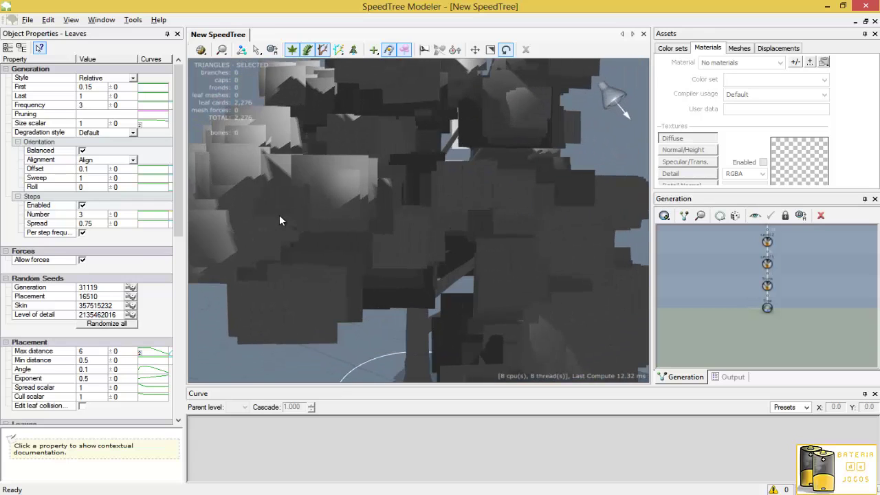
scroll(276, 215, "down", 2)
scroll(276, 215, "down", 3)
scroll(276, 215, "down", 2)
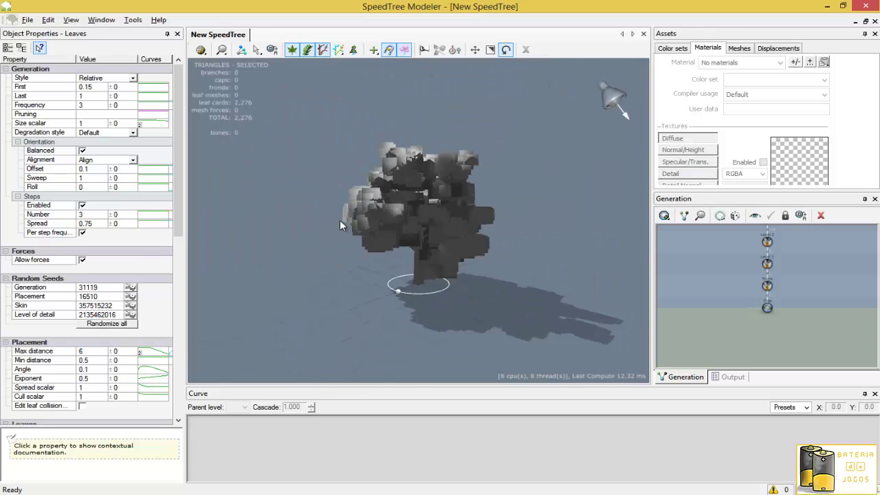
mouse_move(443, 219)
left_mouse_down()
mouse_move(347, 203)
mouse_move(370, 236)
mouse_move(396, 242)
left_mouse_up()
scroll(400, 243, "down", 1)
scroll(400, 243, "up", 2)
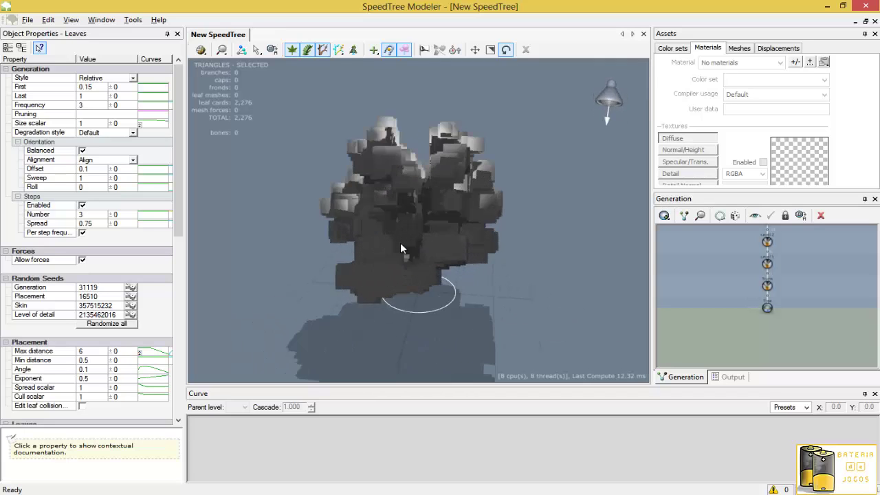
scroll(401, 243, "up", 3)
scroll(401, 243, "up", 2)
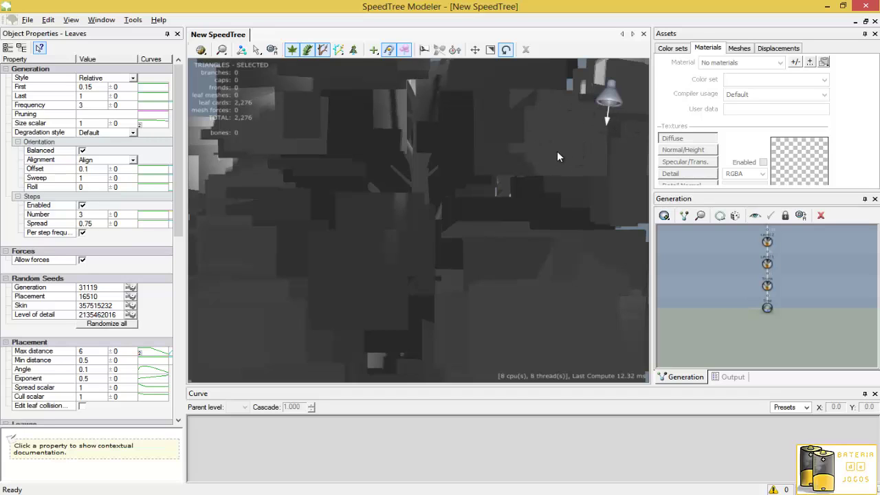
scroll(557, 150, "down", 5)
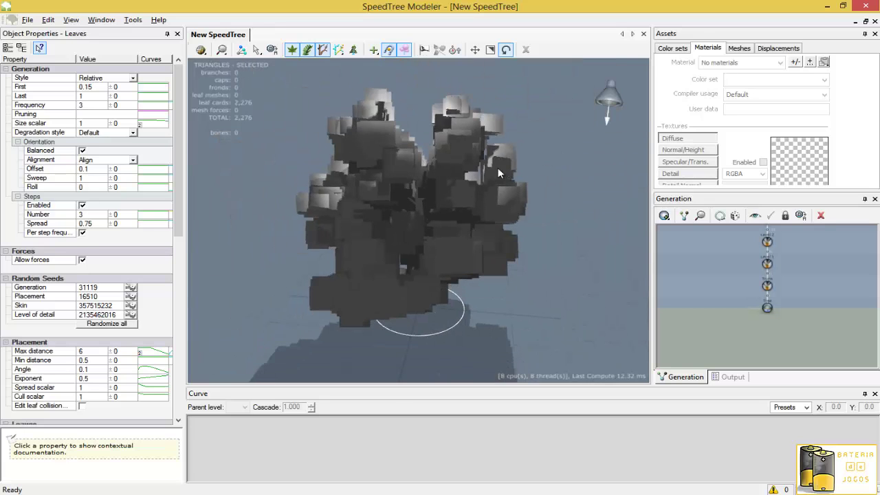
left_click_drag(500, 173, 433, 174)
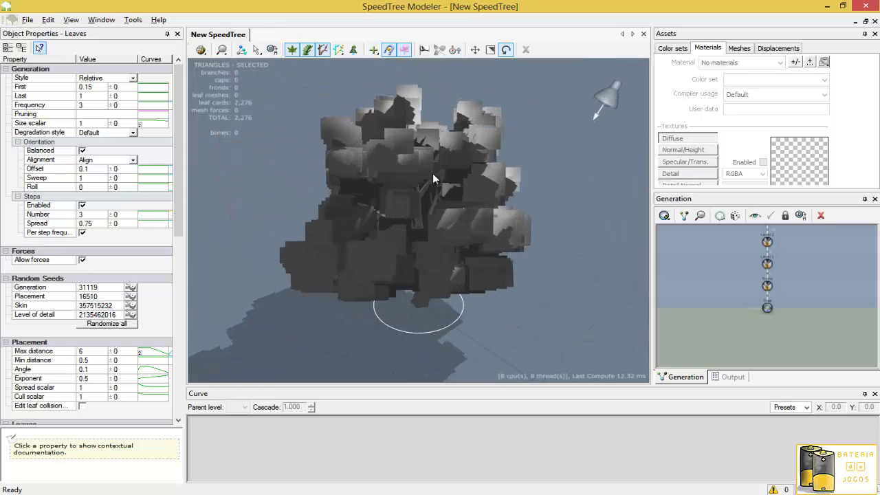
Orbit and zoom around the 10,704-triangle leafy tree, then select the Trunk generator
left_click(783, 244)
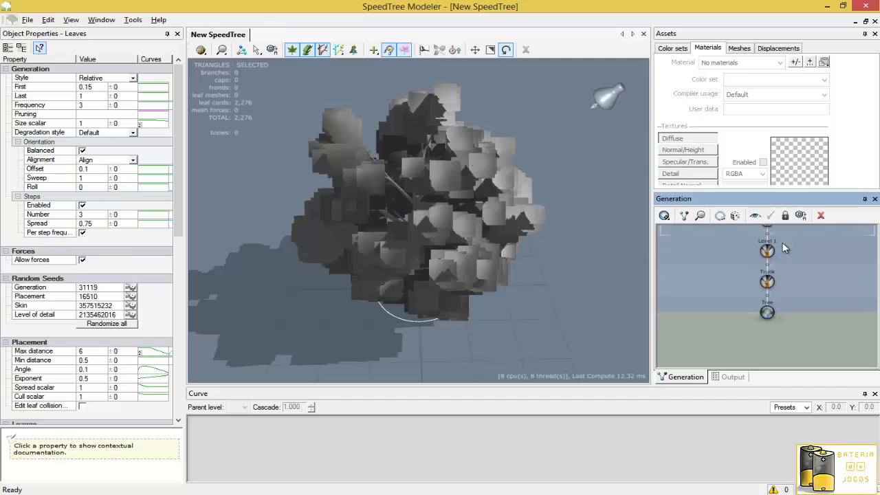
left_click(768, 241)
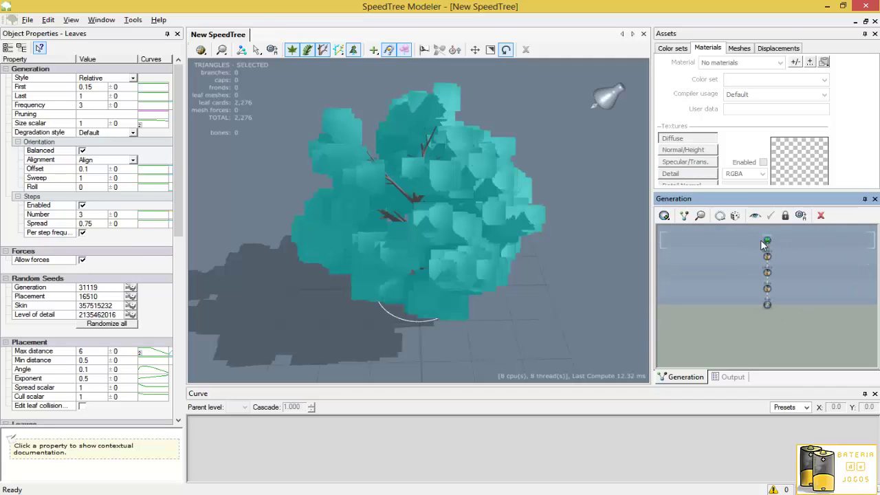
mouse_move(542, 248)
left_mouse_down()
mouse_move(504, 207)
mouse_move(506, 193)
mouse_move(424, 218)
left_mouse_up()
left_click(626, 289)
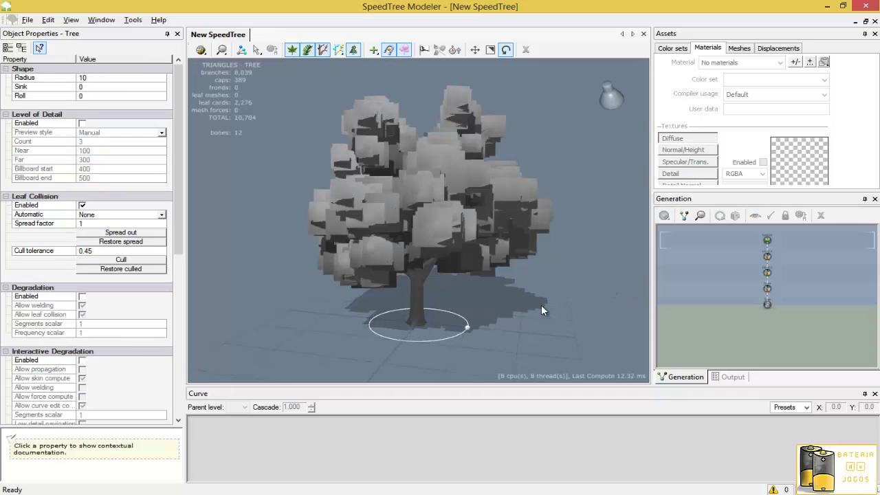
left_click_drag(544, 306, 589, 283)
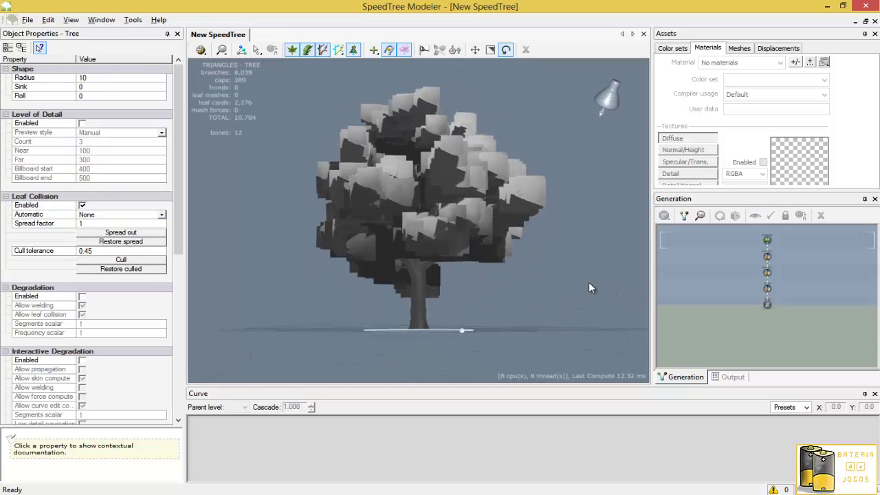
scroll(588, 285, "down", 3)
scroll(507, 309, "down", 3)
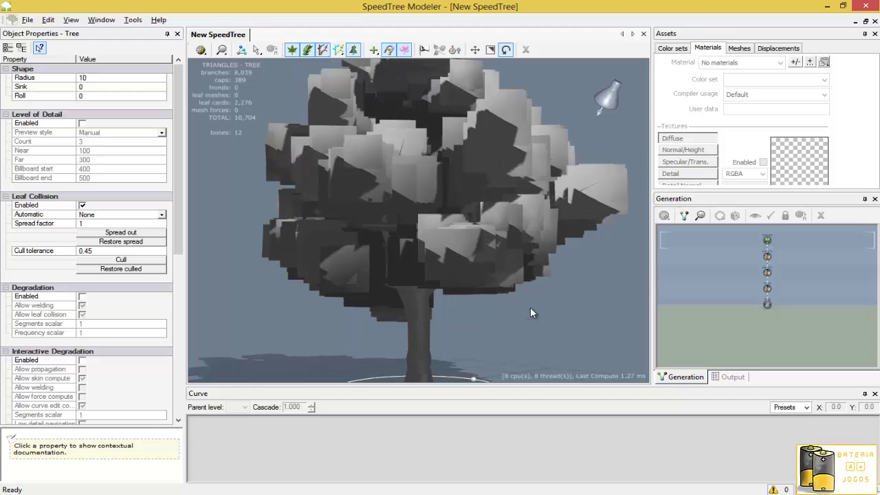
mouse_move(530, 306)
left_mouse_down()
mouse_move(615, 308)
mouse_move(609, 303)
left_mouse_up()
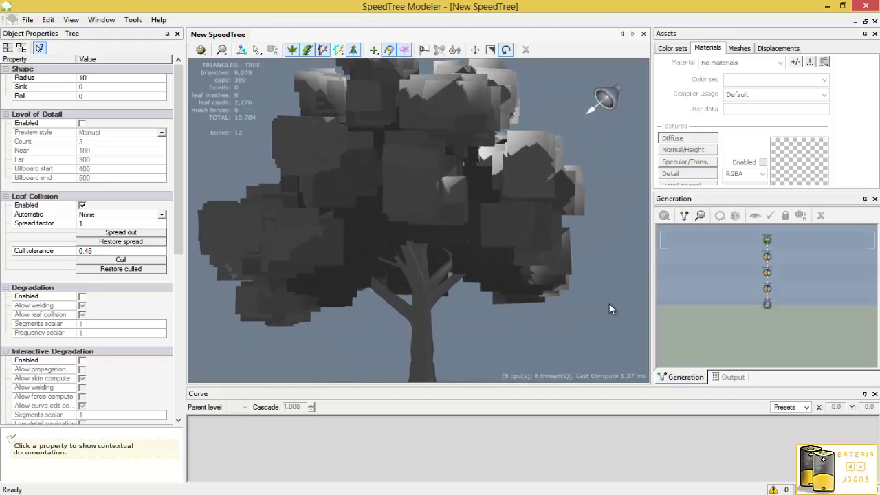
left_click(767, 292)
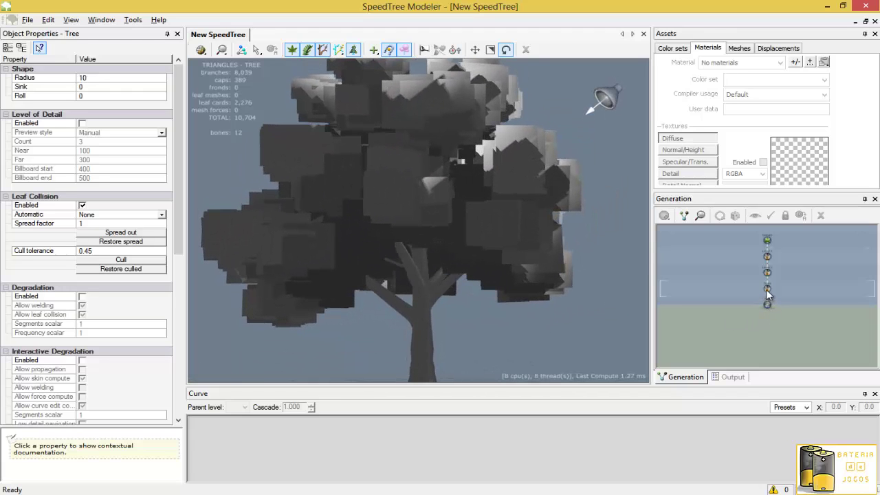
left_click(767, 292)
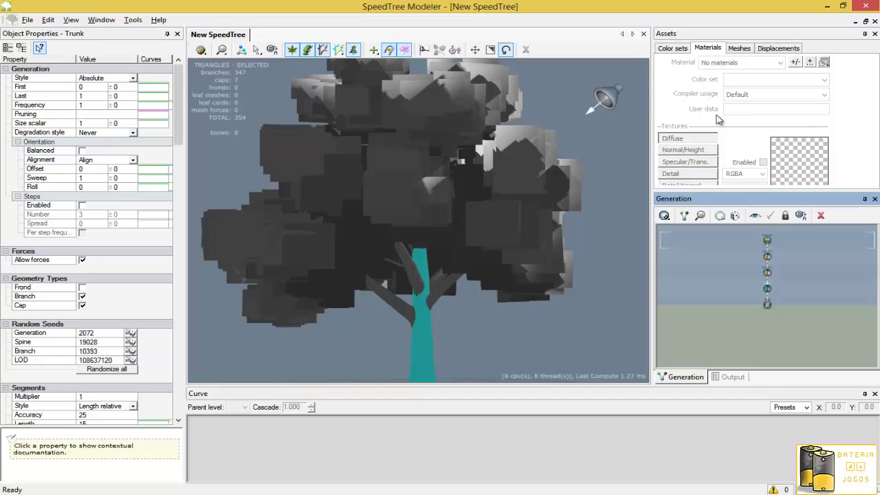
Create a new material from the ConiferBark texture in the Textures folder
left_click(796, 63)
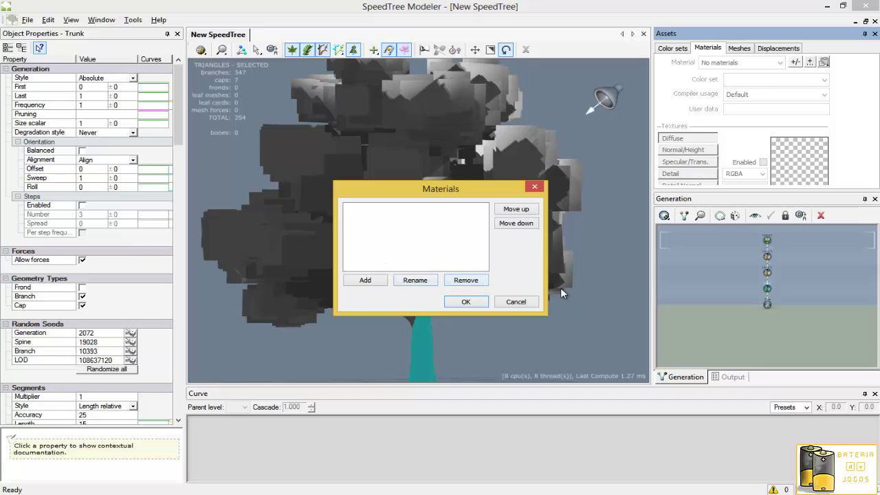
left_click(515, 303)
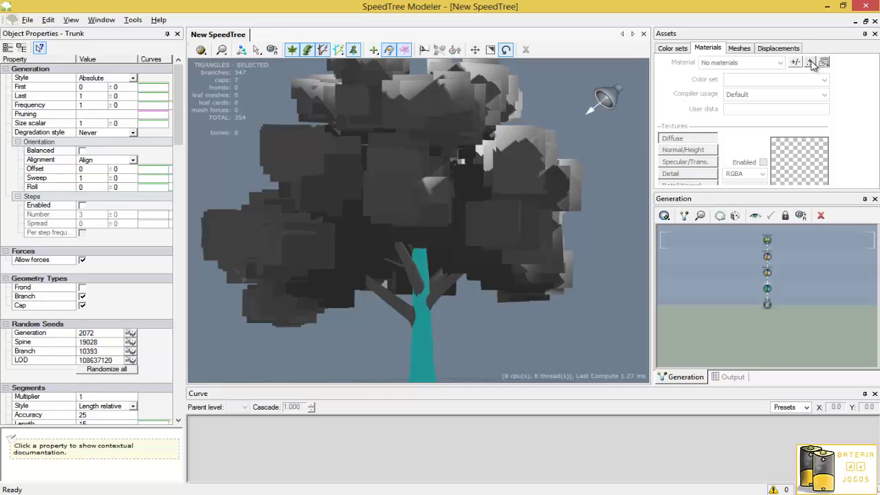
left_click(810, 63)
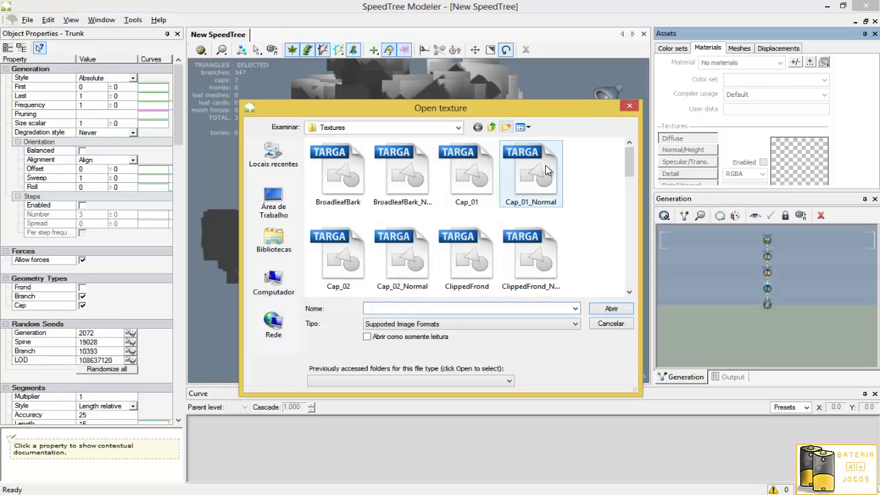
left_click_drag(630, 160, 631, 201)
left_click(317, 176)
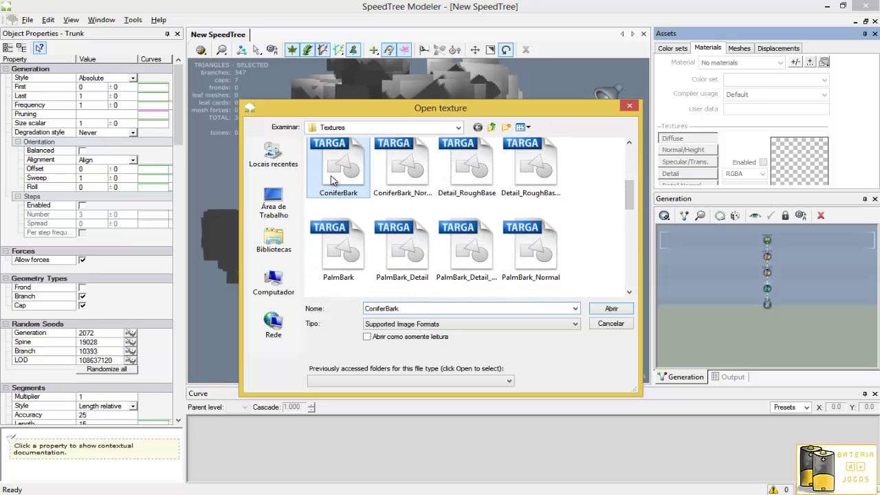
left_click(611, 309)
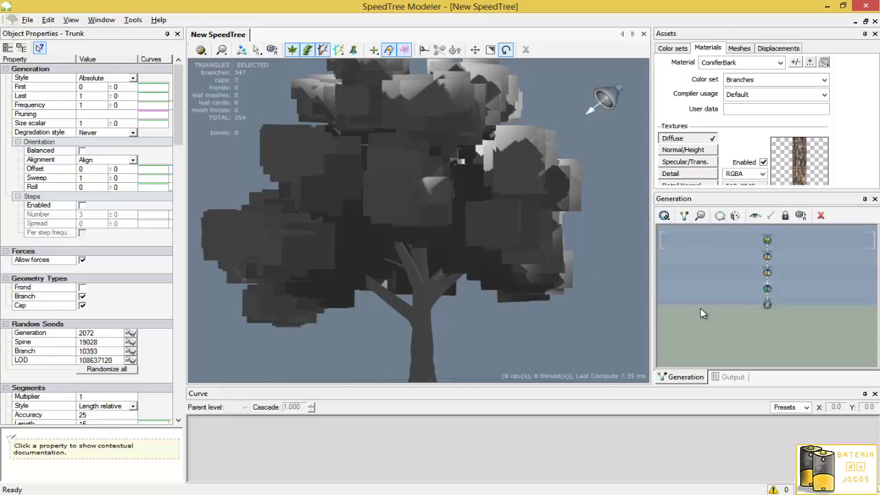
left_click(768, 288)
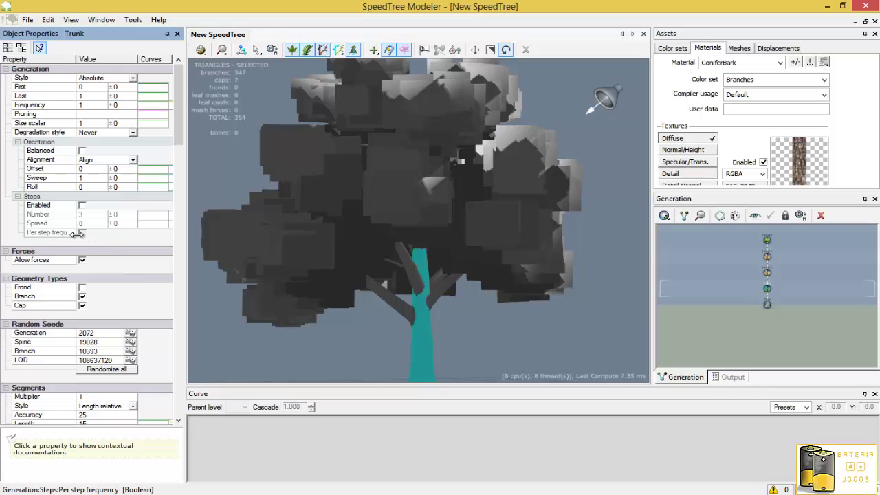
Add a branch material slot to the trunk and set it to ConiferBark
left_click_drag(181, 135, 170, 320)
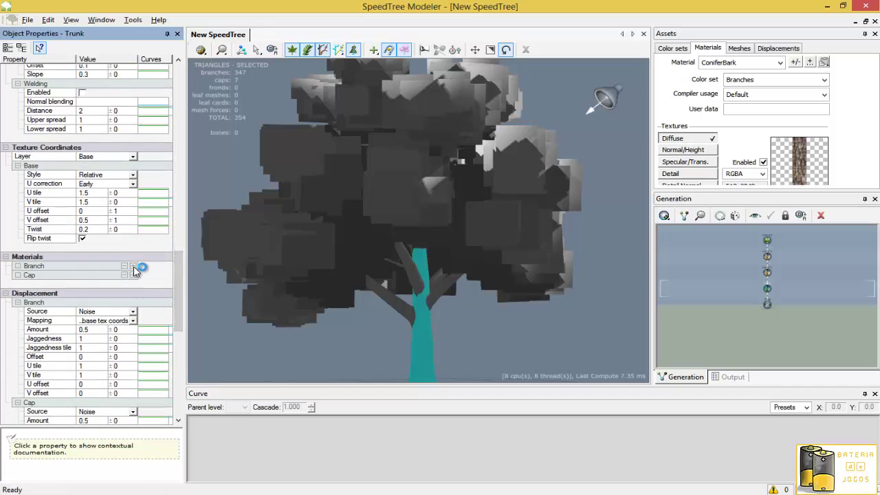
left_click(132, 268)
left_click(133, 284)
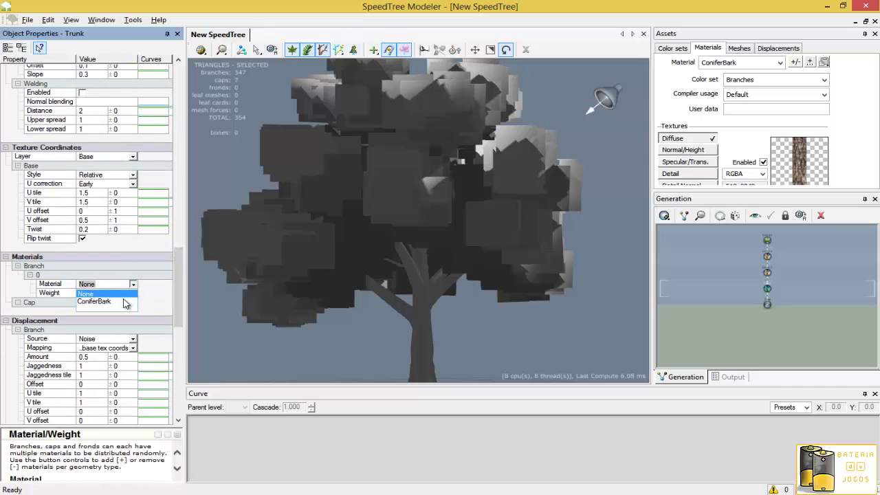
left_click(123, 302)
mouse_move(443, 315)
left_mouse_down()
mouse_move(396, 320)
mouse_move(385, 347)
mouse_move(386, 323)
mouse_move(418, 310)
mouse_move(304, 354)
left_mouse_up()
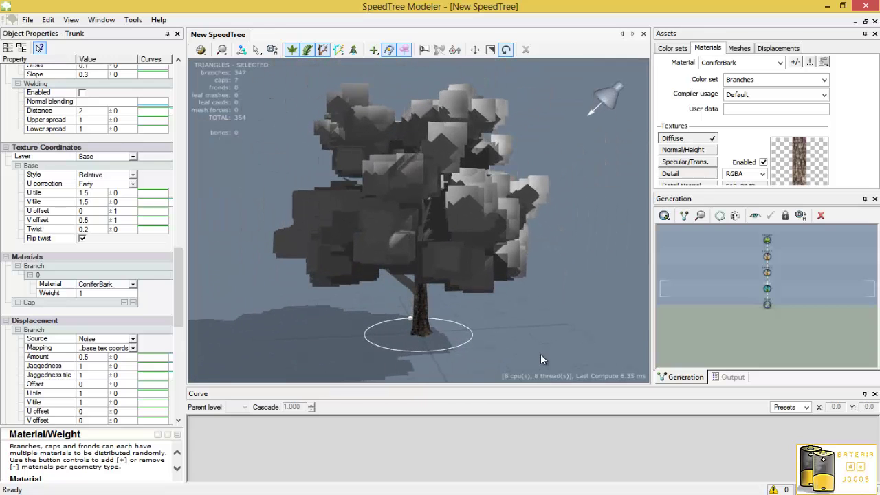
mouse_move(462, 331)
left_mouse_down()
mouse_move(425, 306)
mouse_move(479, 310)
mouse_move(475, 299)
mouse_move(469, 305)
left_mouse_up()
scroll(469, 300, "up", 2)
scroll(462, 300, "up", 2)
scroll(451, 330, "down", 4)
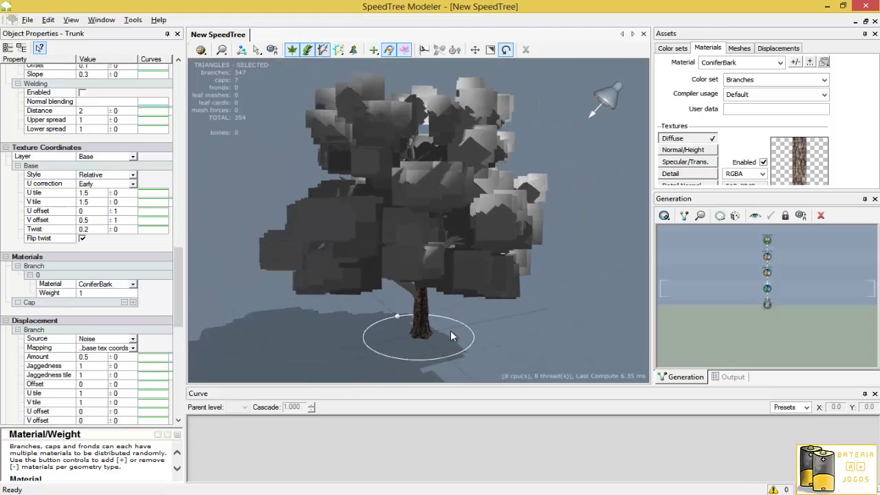
scroll(450, 330, "up", 6)
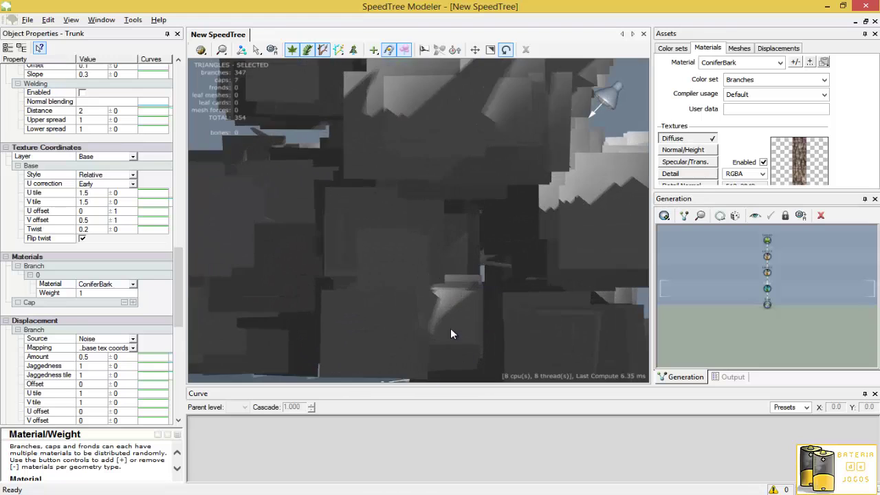
scroll(451, 330, "up", 2)
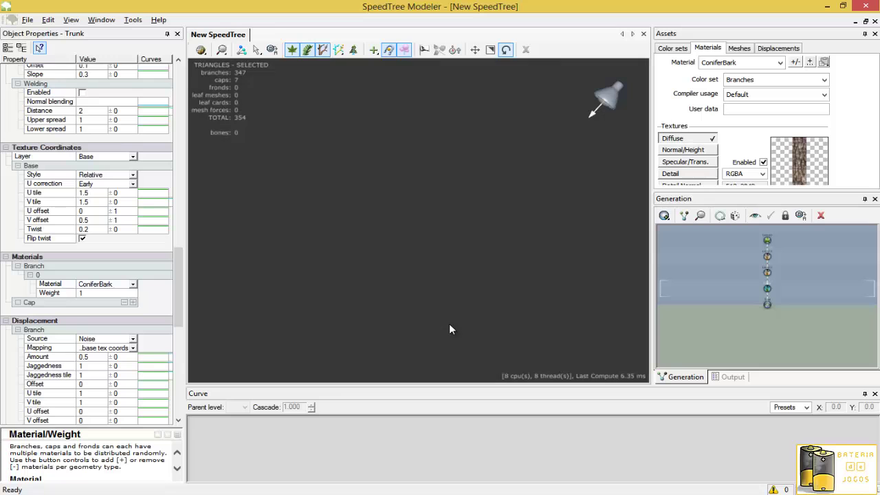
scroll(460, 292, "up", 2)
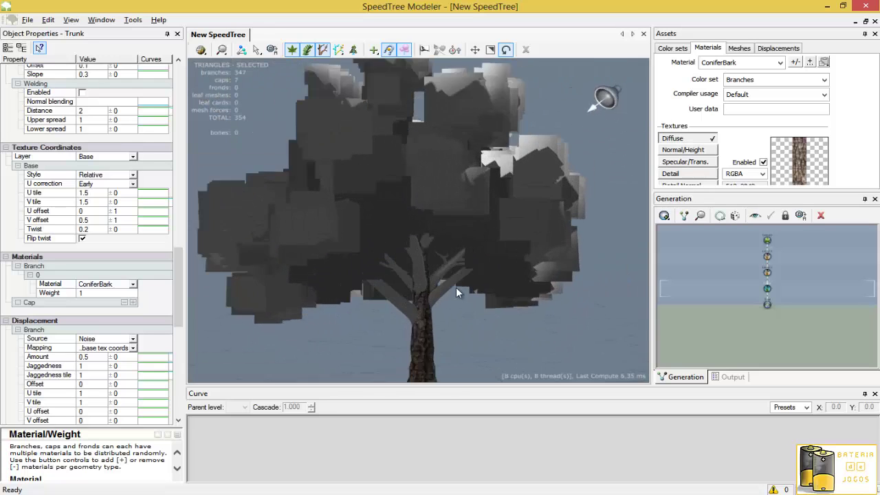
scroll(456, 287, "up", 2)
scroll(436, 297, "up", 2)
scroll(418, 319, "up", 2)
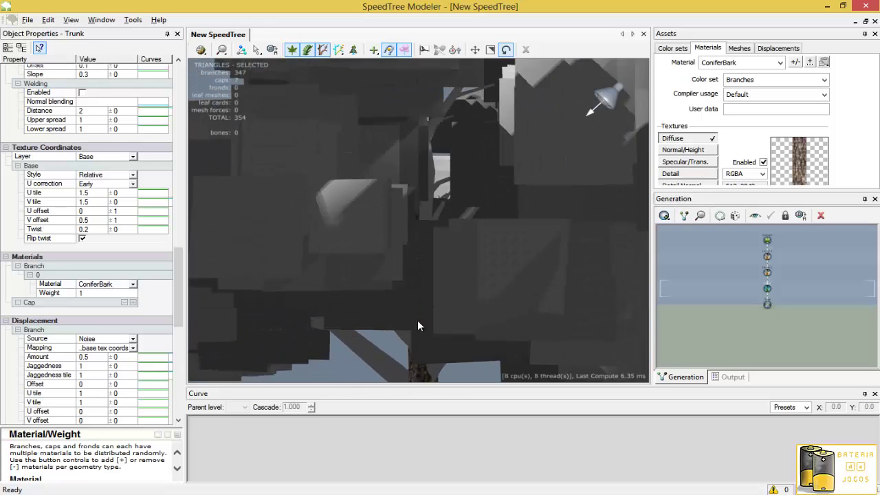
scroll(440, 313, "up", 2)
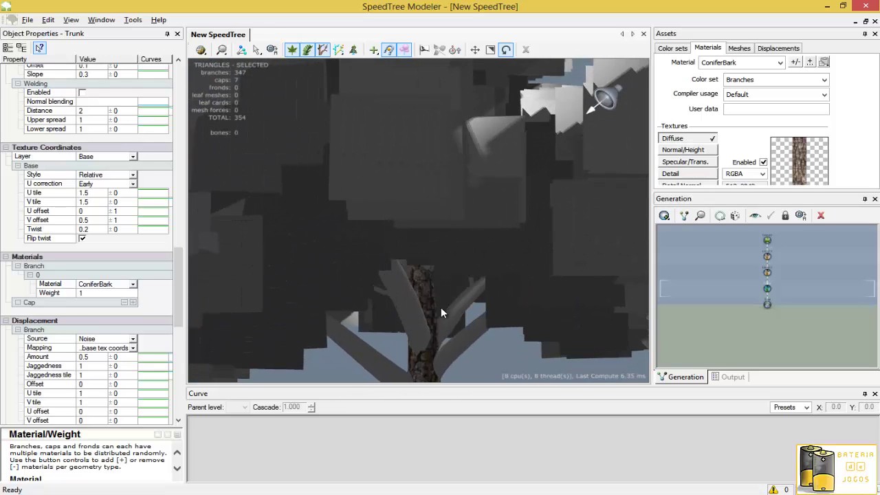
Give the Level 1 branches the ConiferBark material
left_click(768, 272)
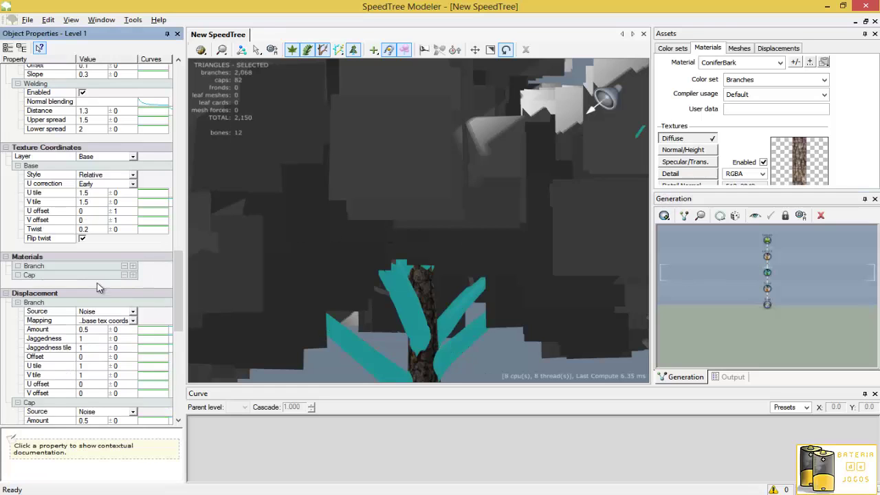
left_click(133, 267)
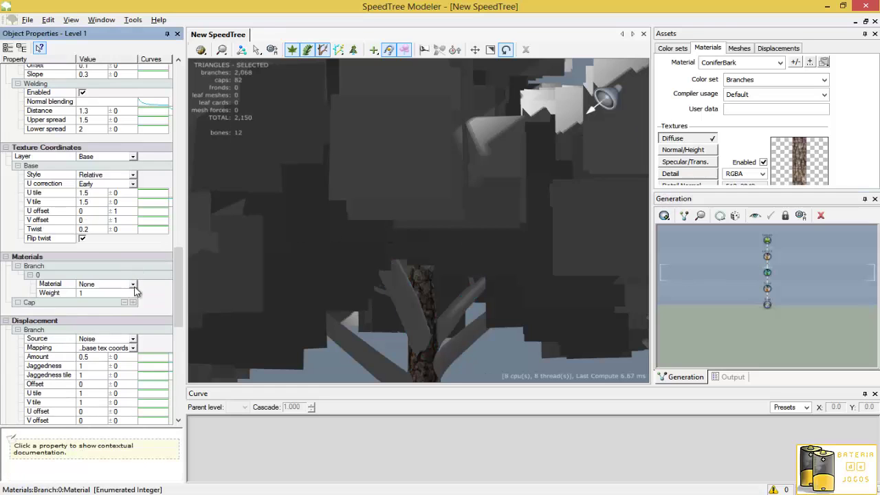
left_click(133, 285)
left_click(110, 306)
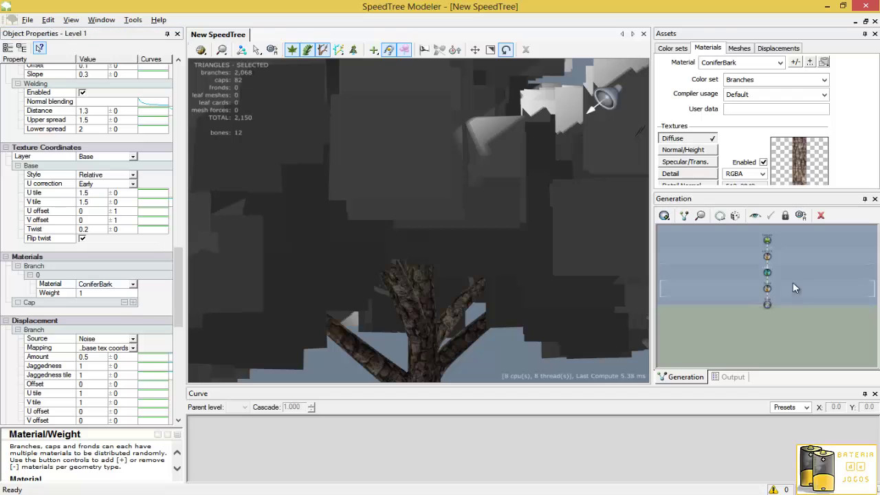
Give the Level 2 branches the ConiferBark material and orbit to inspect the bark
left_click(768, 257)
left_click(138, 267)
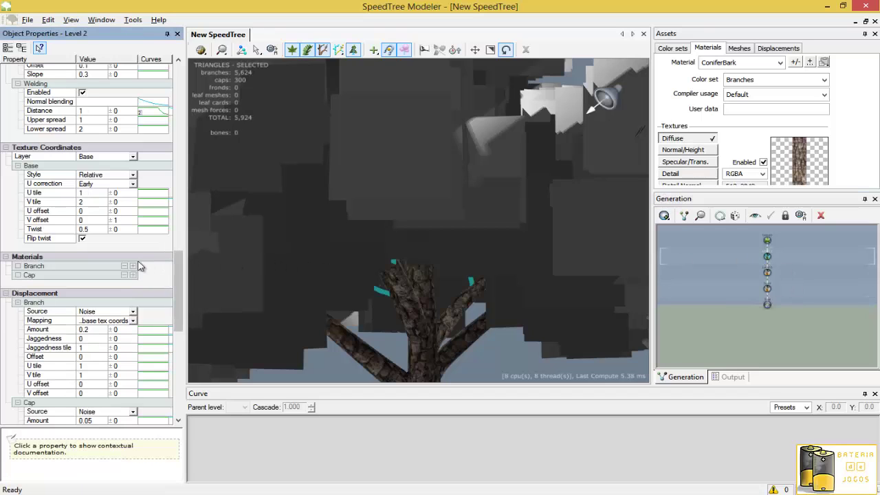
left_click(134, 267)
left_click(134, 284)
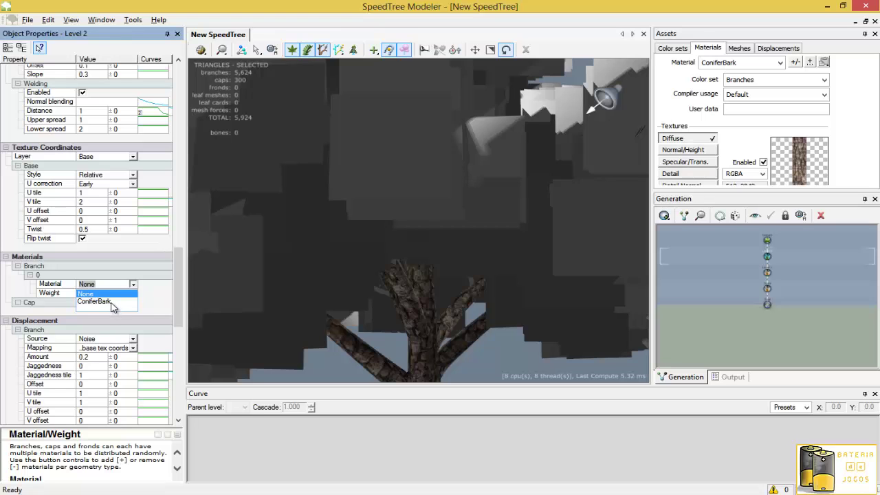
left_click(95, 302)
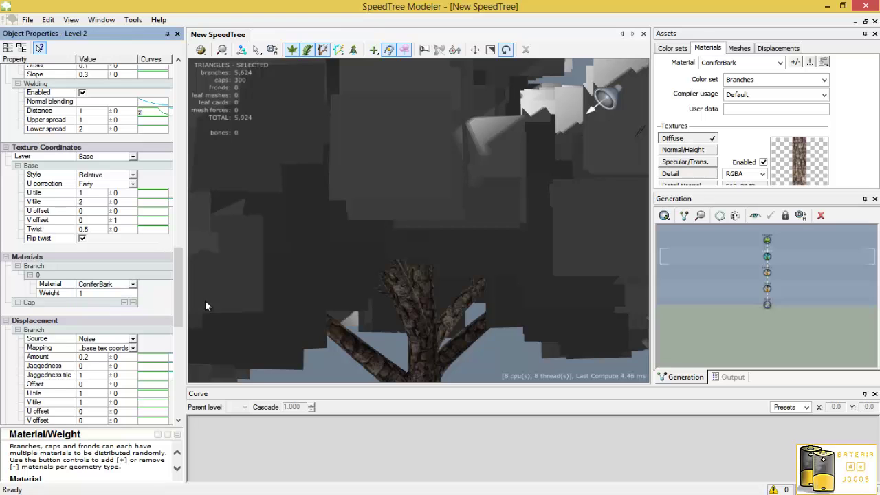
mouse_move(536, 310)
left_mouse_down()
mouse_move(432, 278)
mouse_move(433, 237)
mouse_move(434, 310)
mouse_move(446, 257)
mouse_move(514, 270)
mouse_move(497, 298)
mouse_move(470, 317)
mouse_move(266, 291)
mouse_move(288, 292)
left_mouse_up()
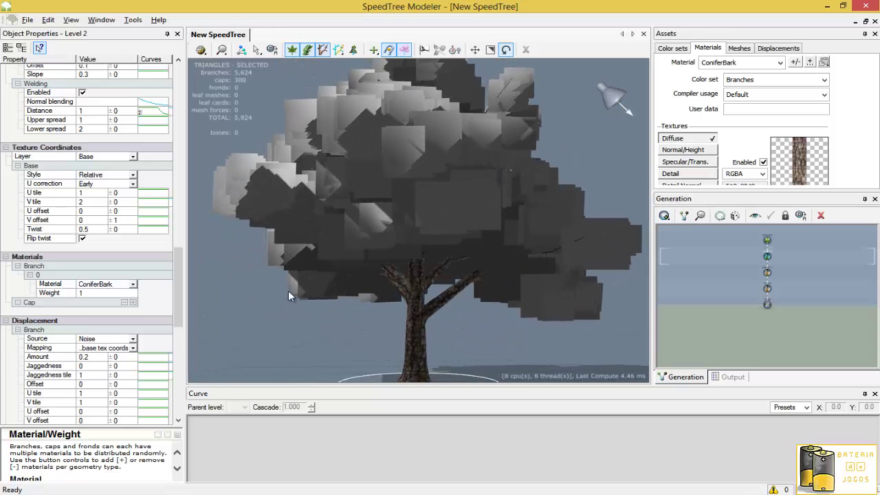
mouse_move(415, 292)
left_mouse_down()
mouse_move(410, 277)
mouse_move(381, 282)
mouse_move(377, 294)
left_mouse_up()
Select the Leaves generator and view the existing materials list without making changes
left_click(768, 240)
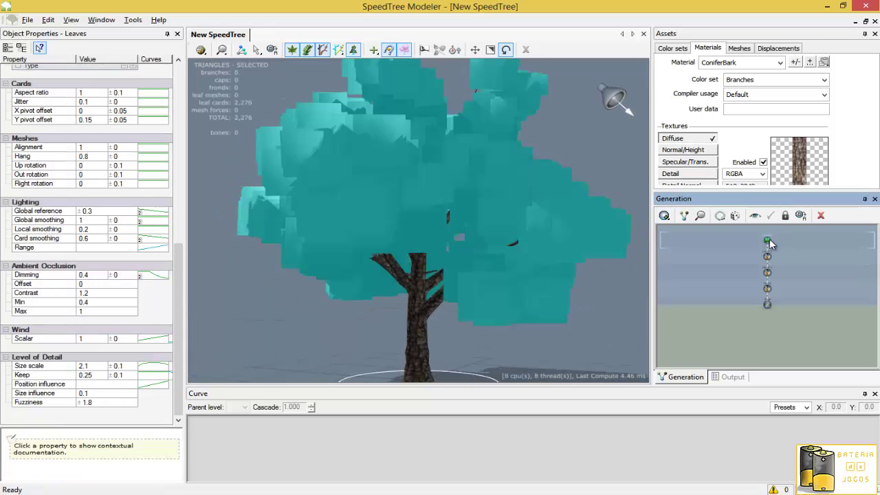
left_click(697, 312)
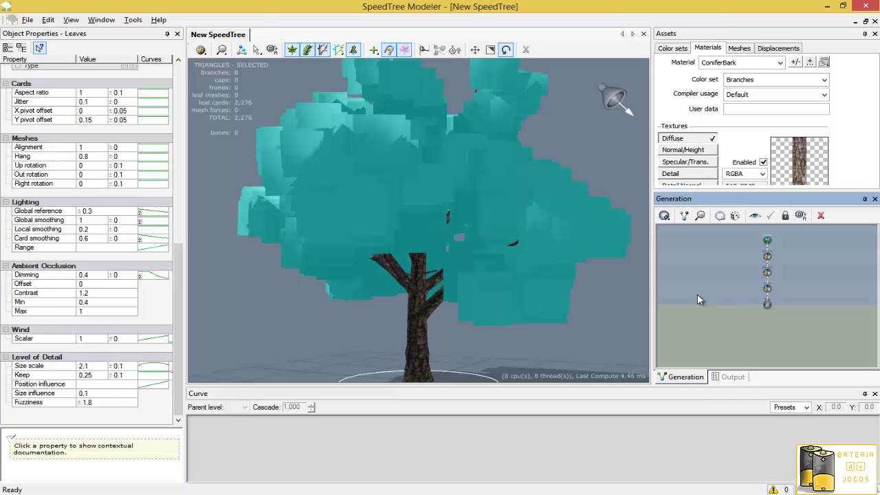
left_click(795, 63)
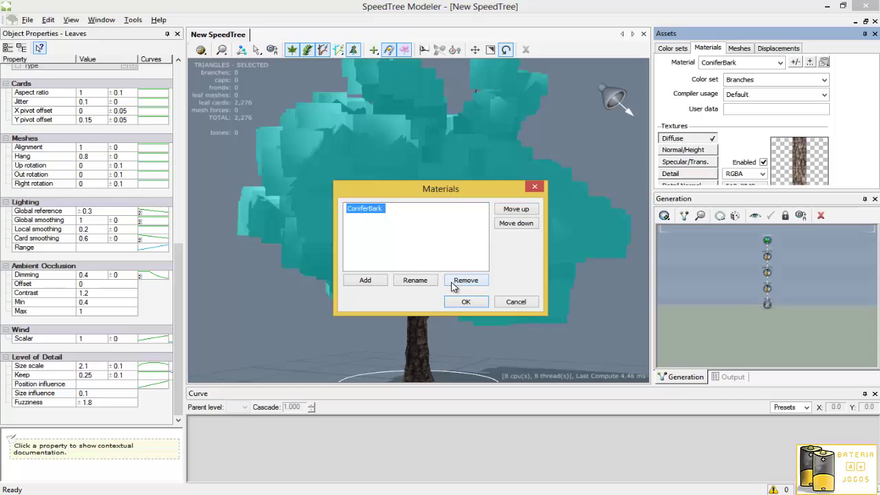
left_click(516, 306)
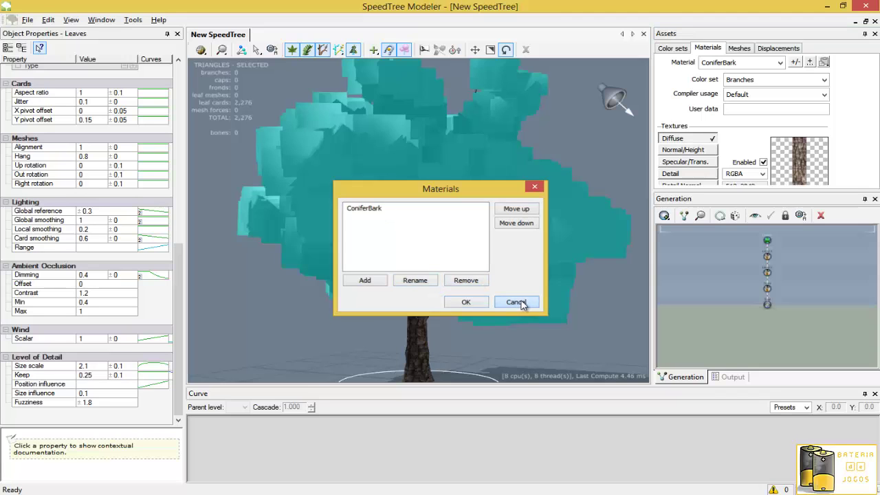
Create a new material from the SampleLeaves_2 leaf texture file
left_click(810, 62)
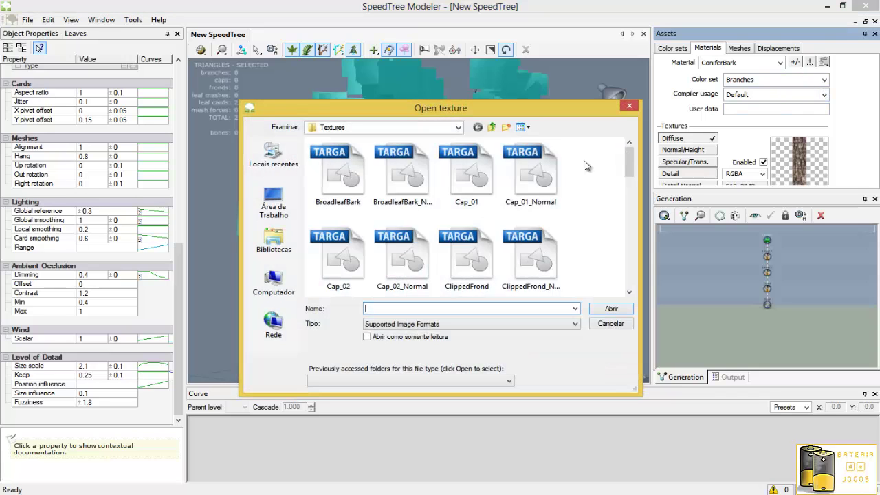
left_click_drag(631, 180, 617, 258)
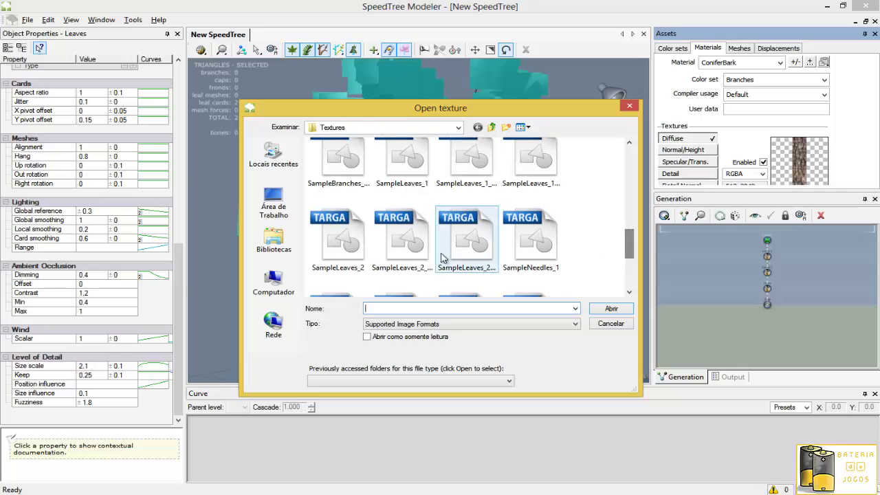
left_click(337, 237)
left_click(618, 311)
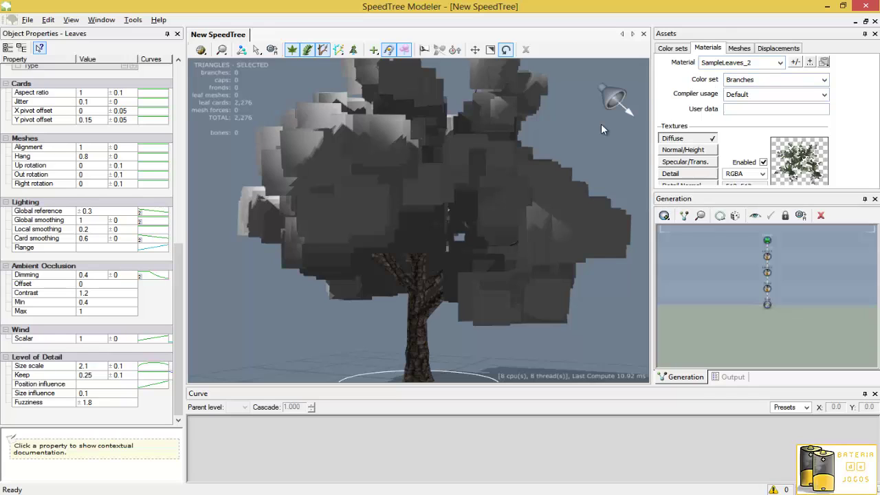
Assign the SampleLeaves_2 material to the Leaves generator's Type 0 cards
left_click(766, 241)
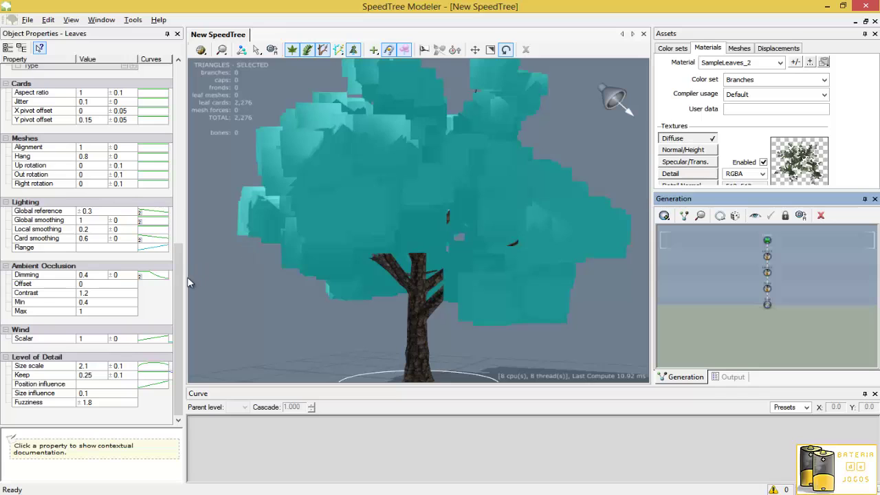
left_click_drag(178, 281, 189, 145)
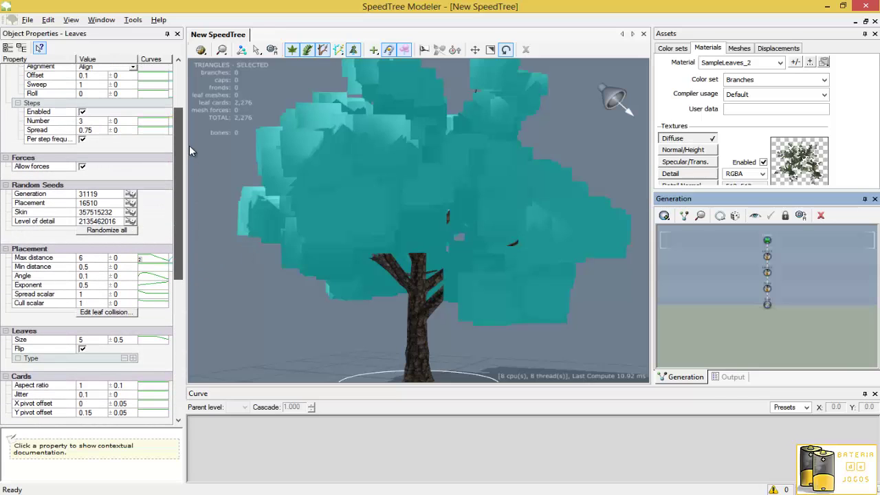
left_click(133, 359)
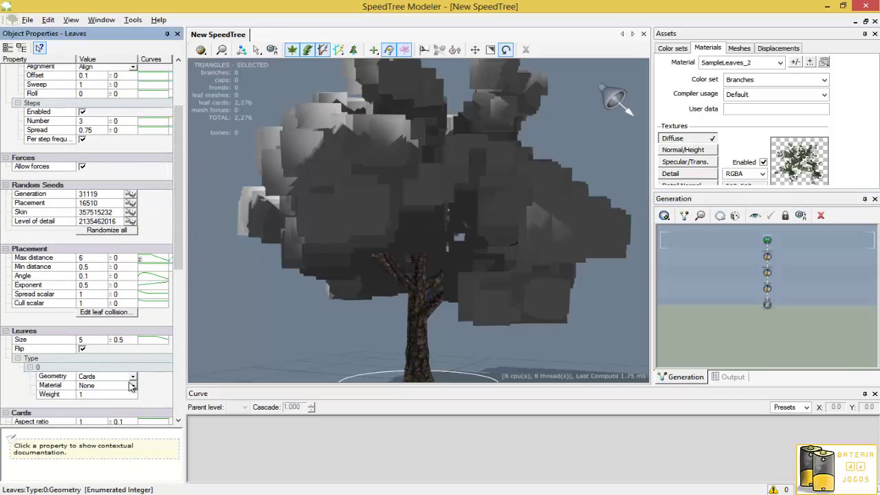
left_click(133, 387)
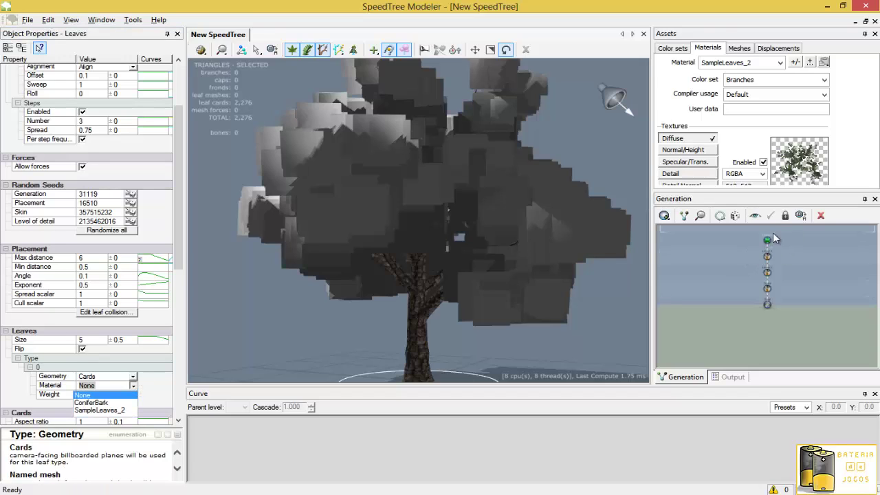
left_click(136, 379)
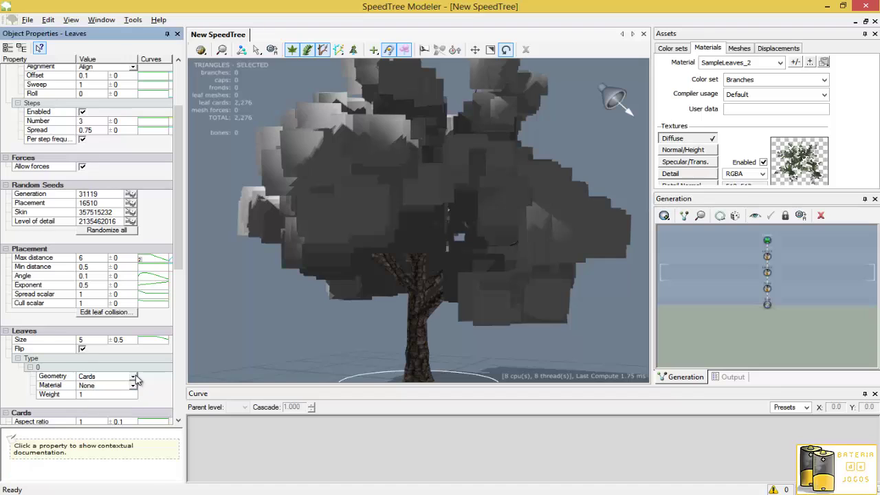
left_click(136, 387)
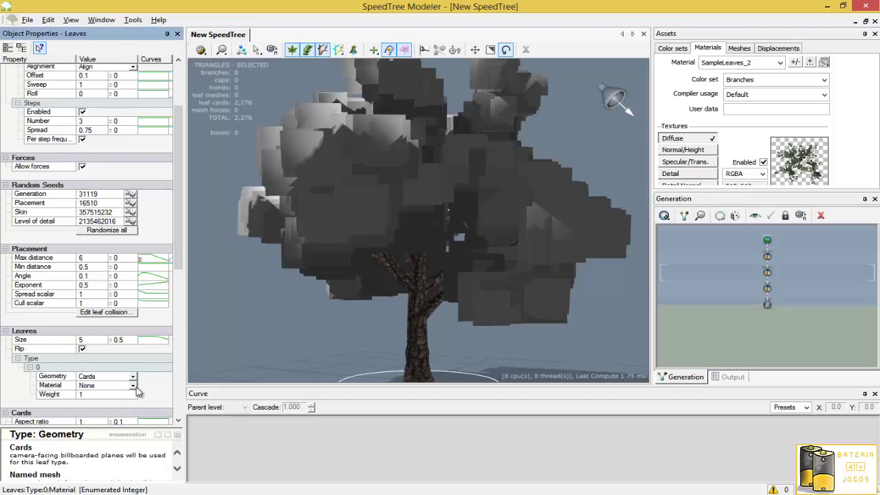
left_click(133, 386)
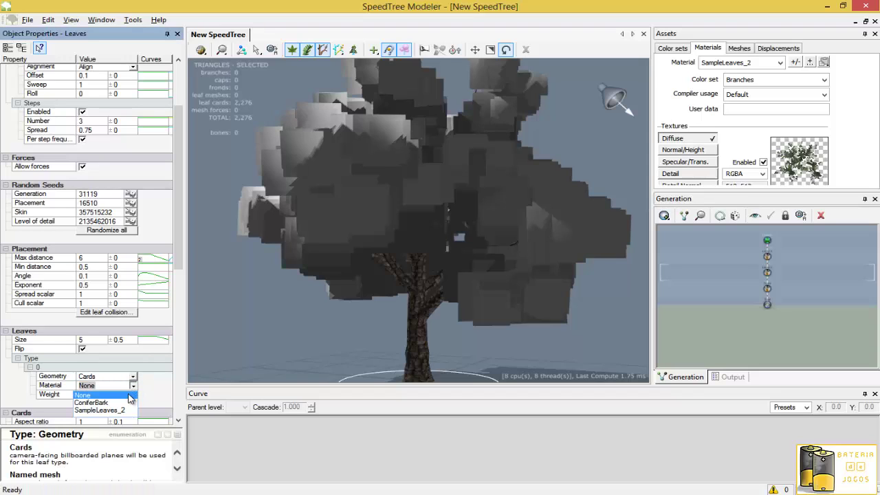
left_click(110, 411)
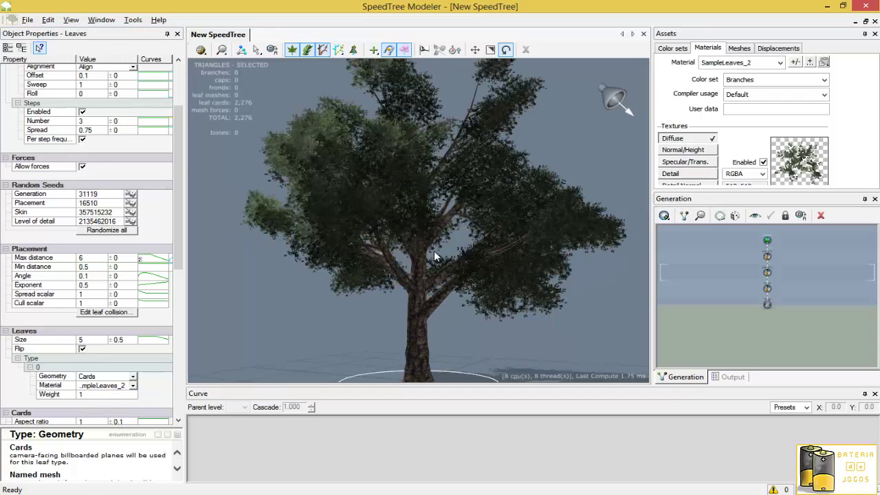
left_click_drag(417, 219, 317, 227)
scroll(318, 227, "up", 3)
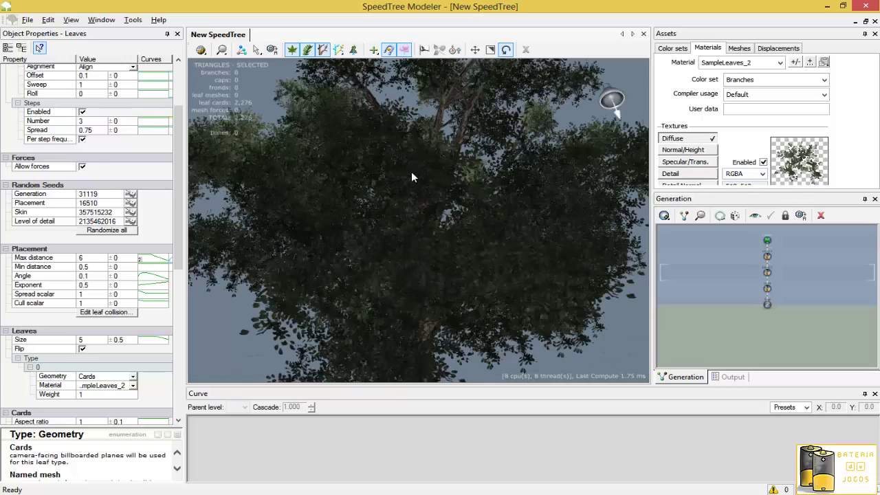
scroll(412, 172, "up", 2)
scroll(405, 189, "up", 2)
scroll(447, 213, "up", 2)
scroll(488, 244, "up", 2)
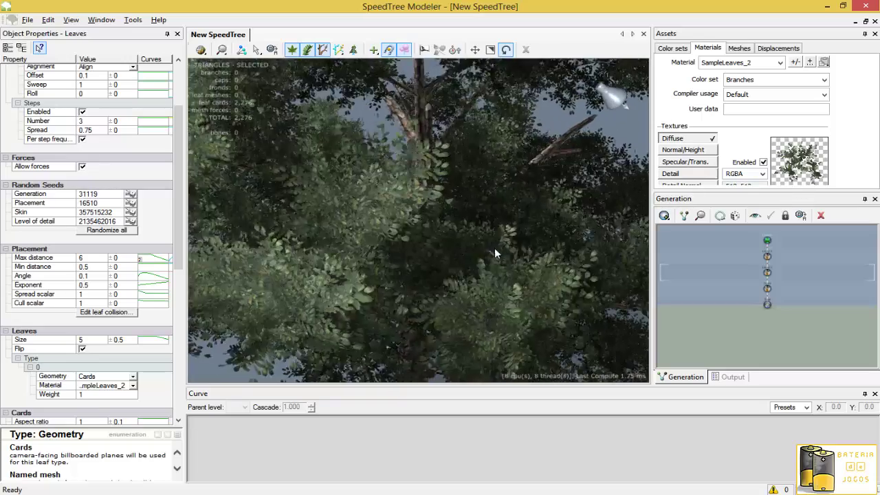
scroll(492, 264, "up", 2)
scroll(481, 288, "up", 2)
scroll(440, 288, "up", 2)
scroll(402, 285, "up", 2)
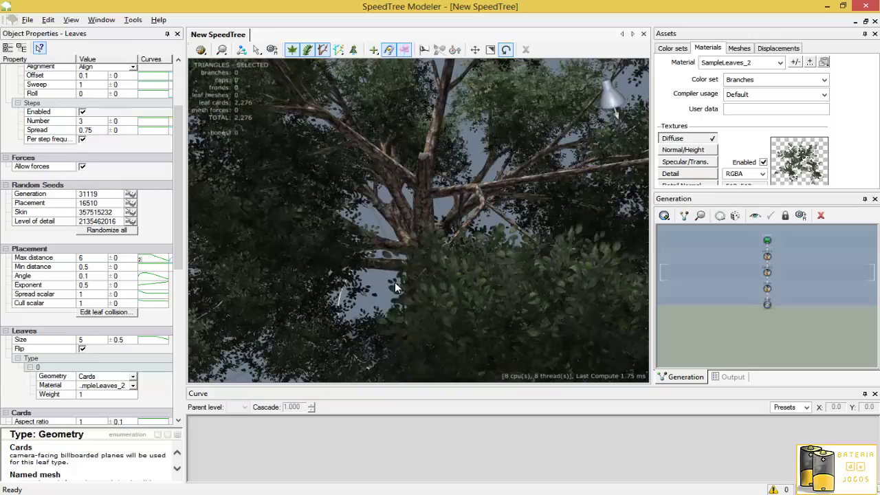
scroll(398, 258, "up", 2)
scroll(406, 224, "up", 2)
scroll(420, 192, "up", 2)
scroll(437, 186, "up", 2)
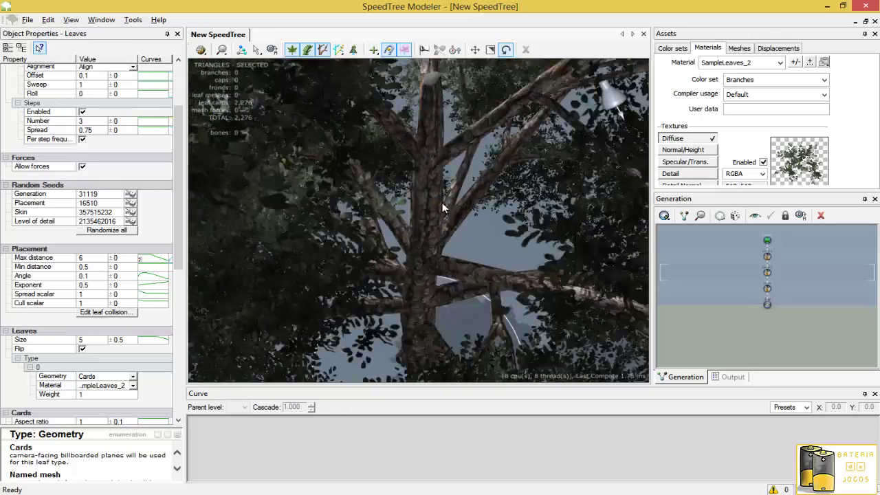
mouse_move(442, 202)
middle_mouse_down()
mouse_move(440, 231)
mouse_move(330, 204)
mouse_move(307, 217)
mouse_move(249, 219)
mouse_move(246, 234)
mouse_move(321, 220)
mouse_move(321, 209)
mouse_move(304, 225)
mouse_move(330, 214)
middle_mouse_up()
scroll(321, 220, "up", 2)
scroll(321, 220, "up", 2)
left_click(330, 168)
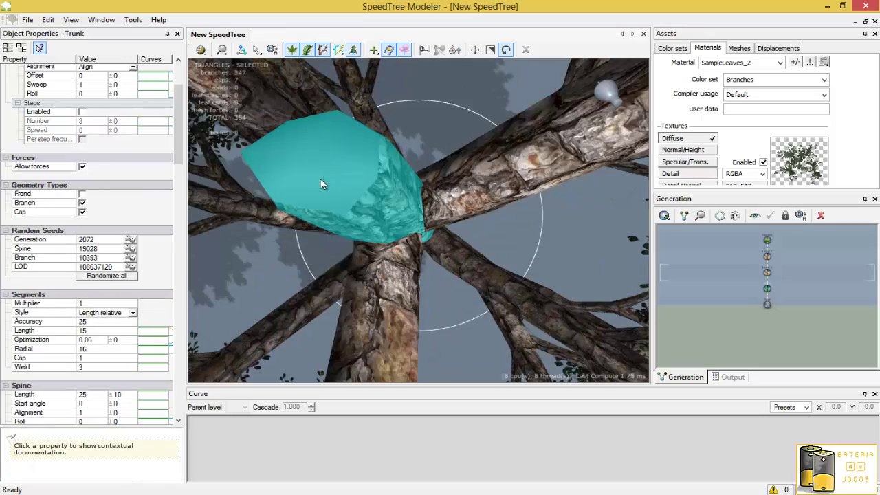
left_click(449, 141)
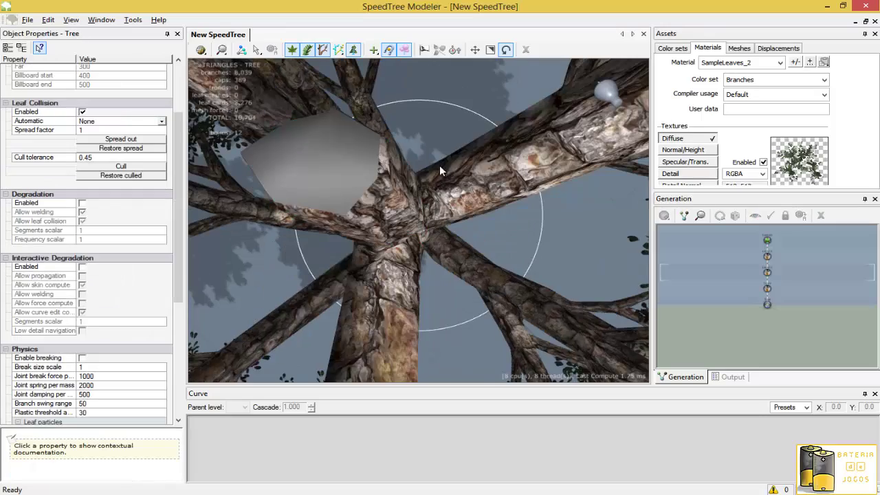
mouse_move(439, 165)
middle_mouse_down()
mouse_move(379, 166)
mouse_move(370, 86)
mouse_move(569, 90)
mouse_move(570, 142)
mouse_move(477, 123)
mouse_move(447, 196)
mouse_move(578, 178)
mouse_move(541, 185)
mouse_move(440, 154)
mouse_move(402, 119)
mouse_move(580, 154)
mouse_move(559, 146)
mouse_move(570, 134)
mouse_move(643, 161)
mouse_move(579, 151)
mouse_move(614, 141)
mouse_move(603, 129)
mouse_move(517, 180)
mouse_move(528, 170)
mouse_move(505, 214)
mouse_move(486, 203)
mouse_move(448, 243)
mouse_move(357, 266)
mouse_move(292, 246)
mouse_move(271, 225)
mouse_move(301, 221)
mouse_move(377, 179)
middle_mouse_up()
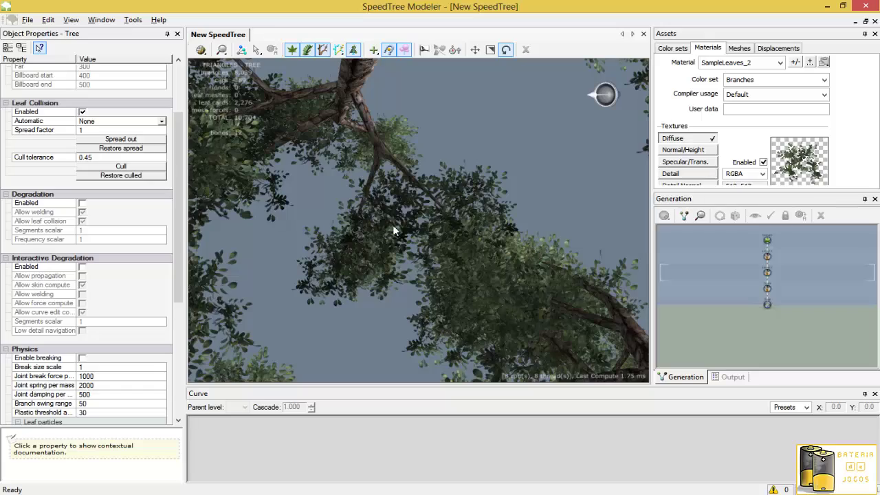
mouse_move(533, 272)
middle_mouse_down()
mouse_move(470, 271)
mouse_move(418, 302)
mouse_move(397, 293)
middle_mouse_up()
scroll(399, 288, "up", 4)
scroll(409, 284, "up", 3)
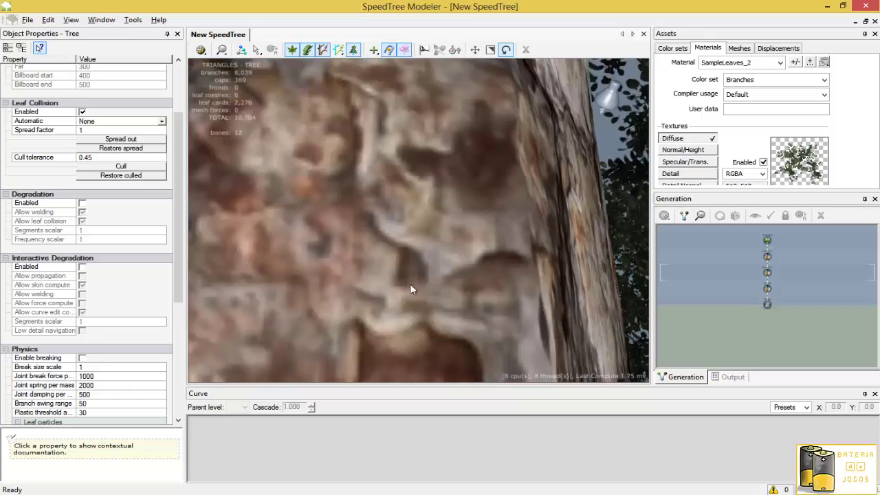
scroll(410, 286, "down", 3)
scroll(412, 286, "down", 2)
scroll(411, 280, "down", 3)
scroll(411, 281, "down", 4)
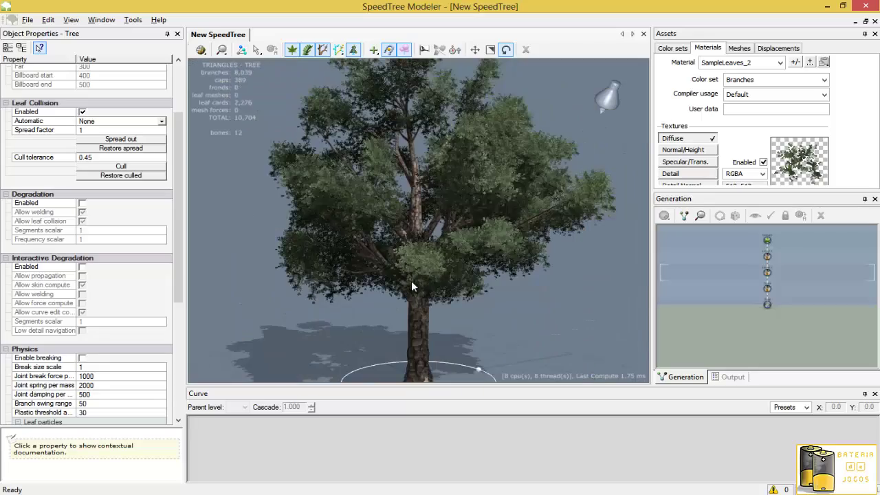
mouse_move(465, 233)
middle_mouse_down()
mouse_move(478, 230)
mouse_move(530, 254)
mouse_move(557, 233)
middle_mouse_up()
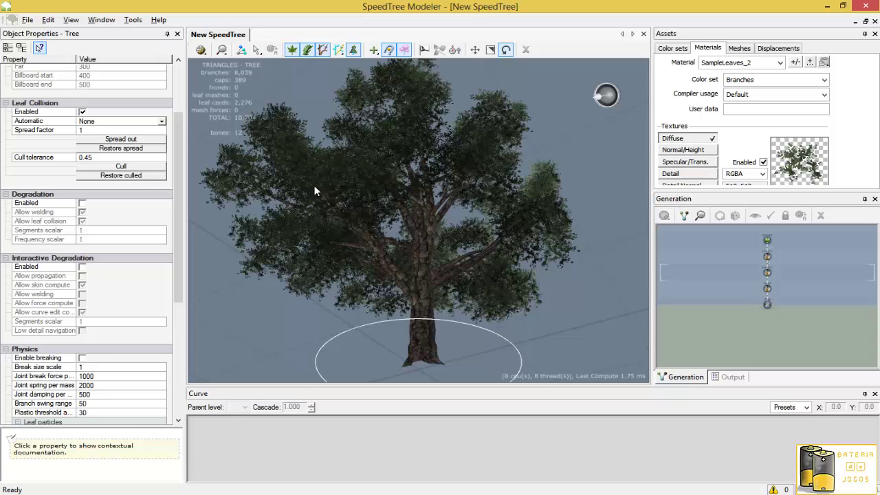
mouse_move(382, 177)
middle_mouse_down()
mouse_move(421, 216)
mouse_move(347, 245)
mouse_move(232, 256)
mouse_move(222, 200)
mouse_move(259, 221)
mouse_move(173, 244)
middle_mouse_up()
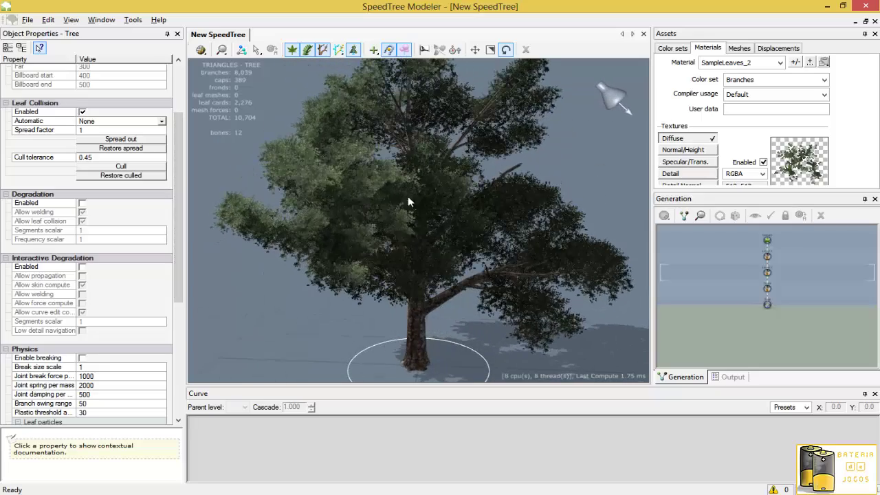
mouse_move(408, 196)
middle_mouse_down()
mouse_move(456, 232)
mouse_move(730, 229)
mouse_move(705, 247)
mouse_move(679, 248)
middle_mouse_up()
middle_click_drag(556, 254, 508, 250)
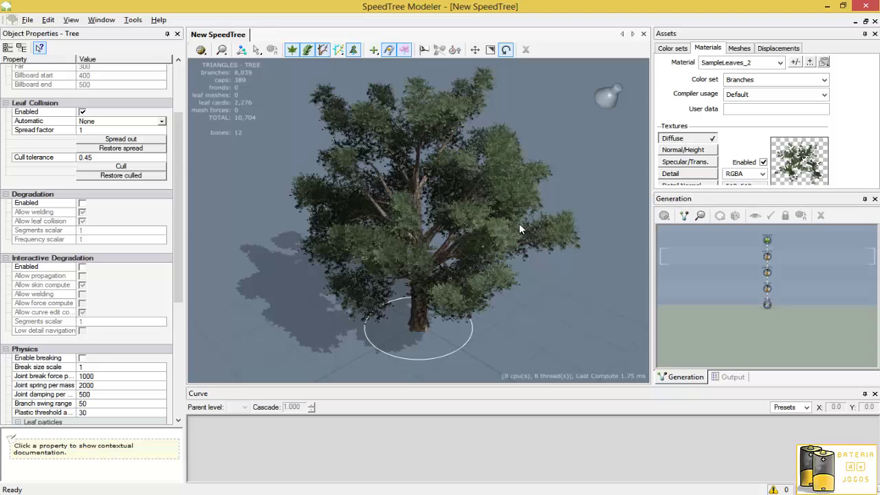
Save the tree as arvore_03 in new folder 03 under Documentos > UDKProjects > Arvores_compiladas
left_click(27, 19)
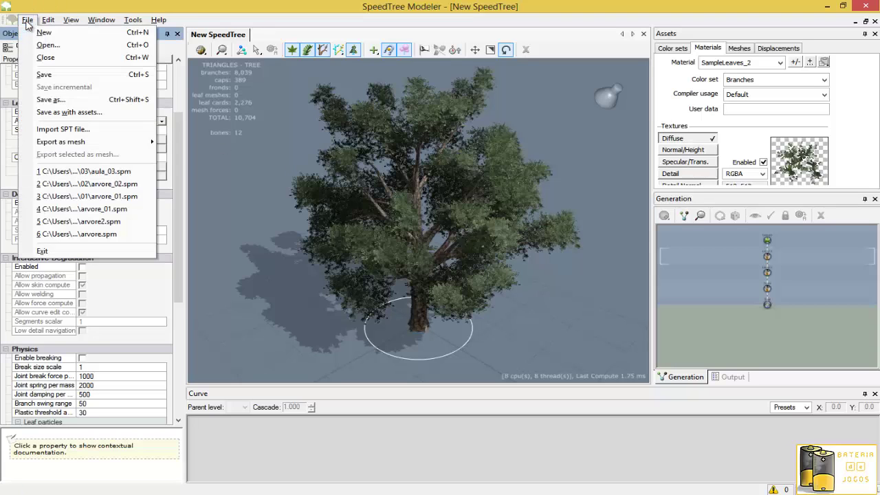
left_click(44, 76)
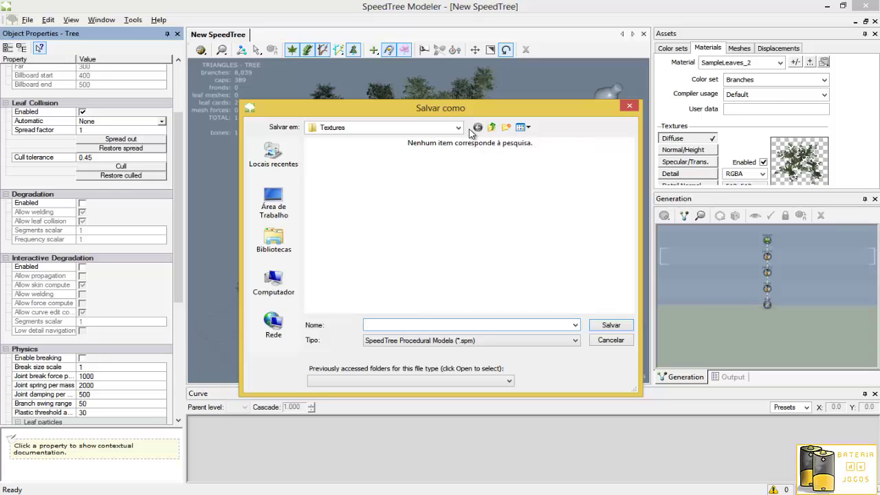
left_click(274, 238)
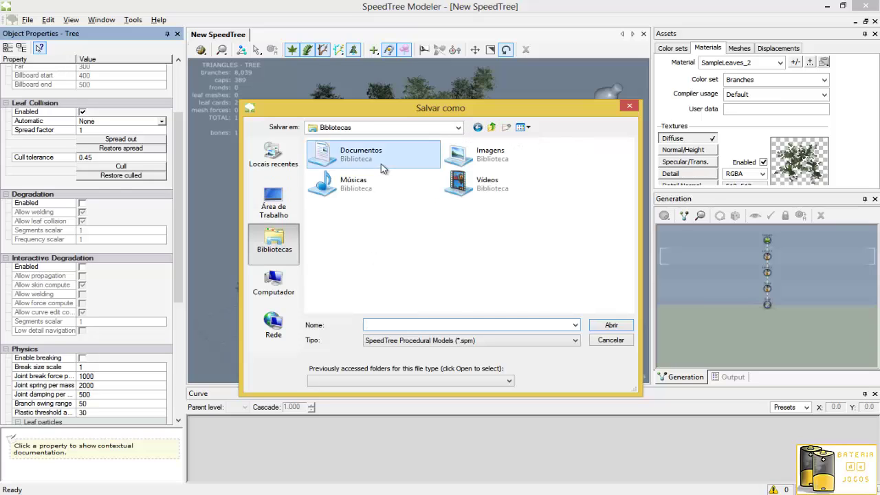
double_click(363, 164)
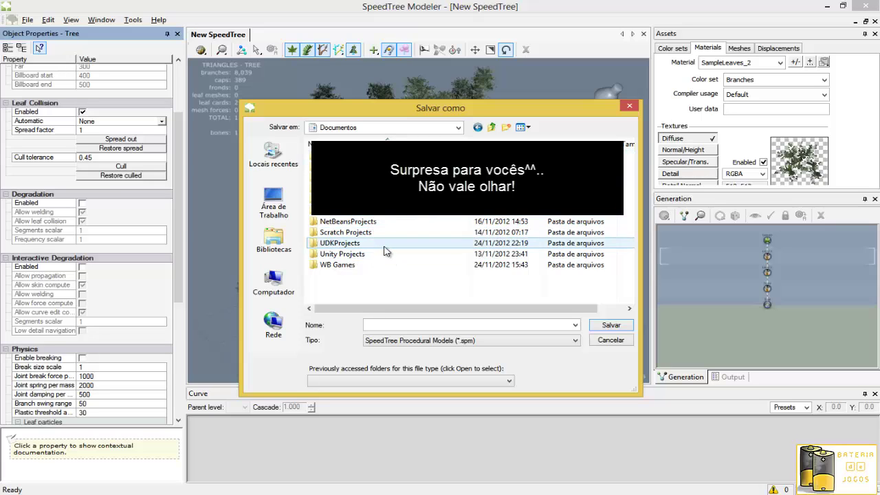
double_click(383, 244)
double_click(383, 157)
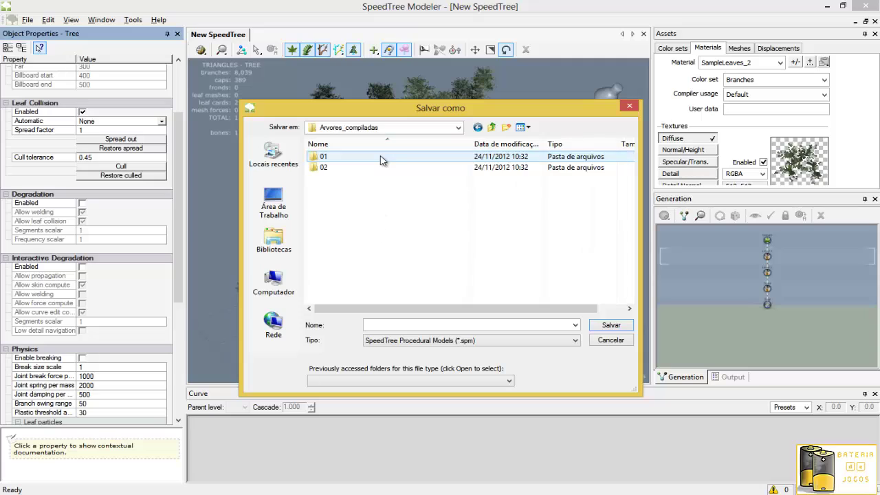
left_click(506, 127)
type("03")
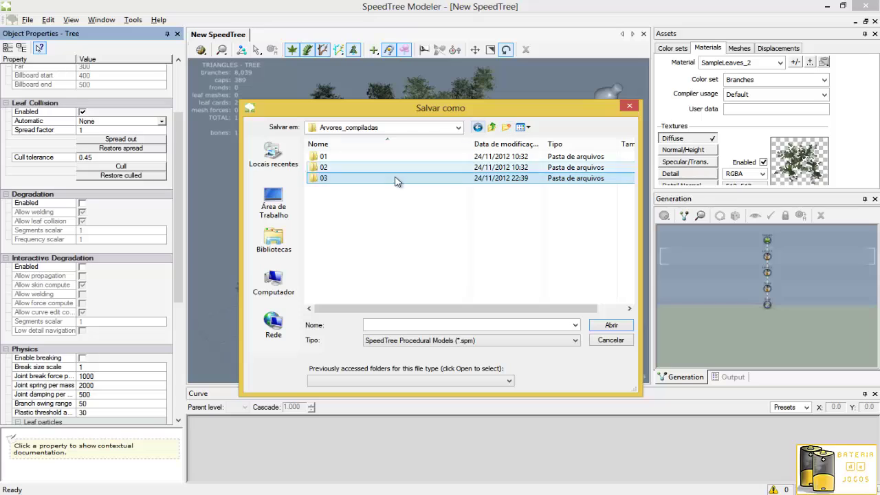
double_click(392, 179)
left_click(518, 325)
type("arvore_03")
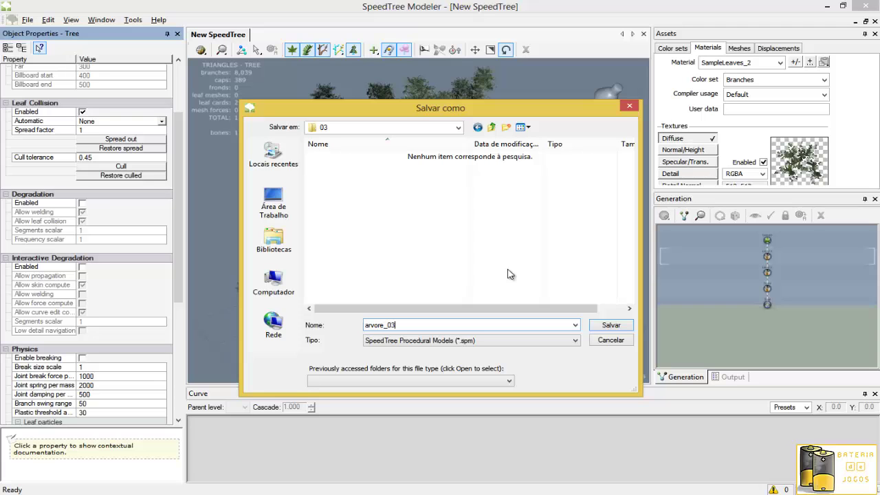
key("Return")
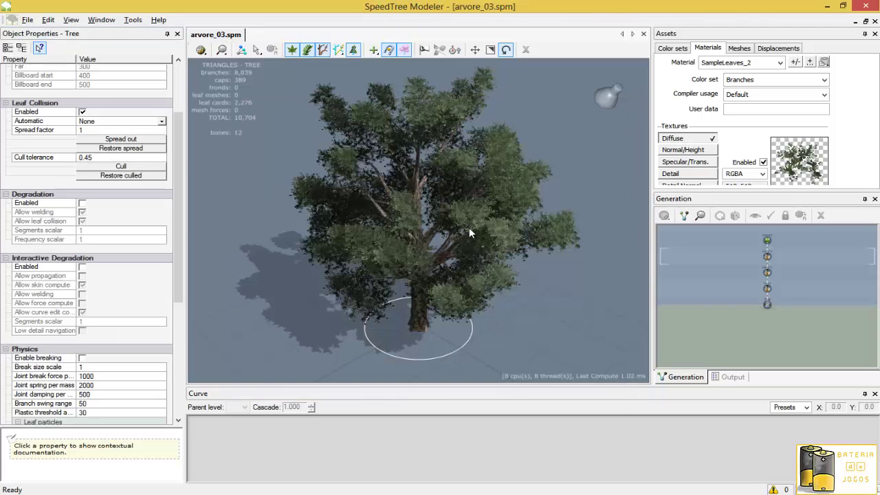
Rotate the light so the shadow falls right of the tree, then orbit and zoom to check
mouse_move(468, 227)
left_mouse_down()
mouse_move(312, 197)
mouse_move(248, 221)
mouse_move(301, 177)
mouse_move(349, 182)
mouse_move(351, 211)
mouse_move(393, 213)
mouse_move(403, 237)
mouse_move(339, 215)
mouse_move(334, 194)
left_mouse_up()
scroll(375, 200, "up", 5)
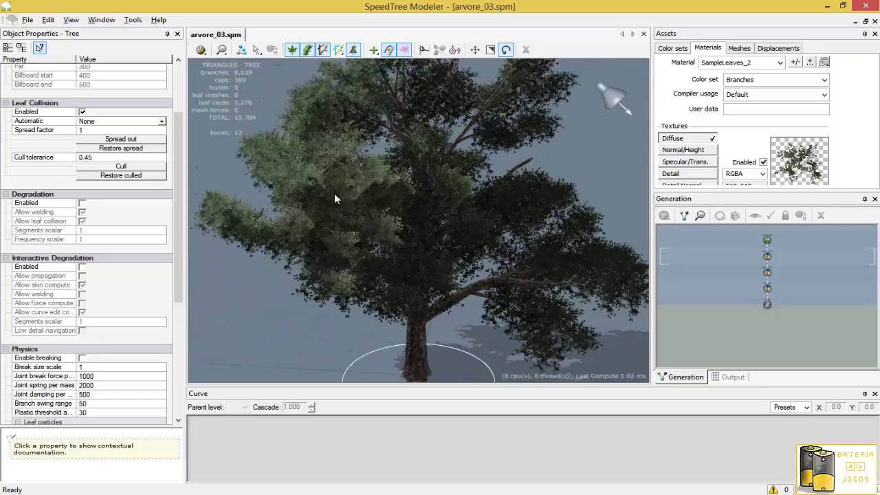
scroll(334, 193, "up", 5)
scroll(334, 190, "down", 5)
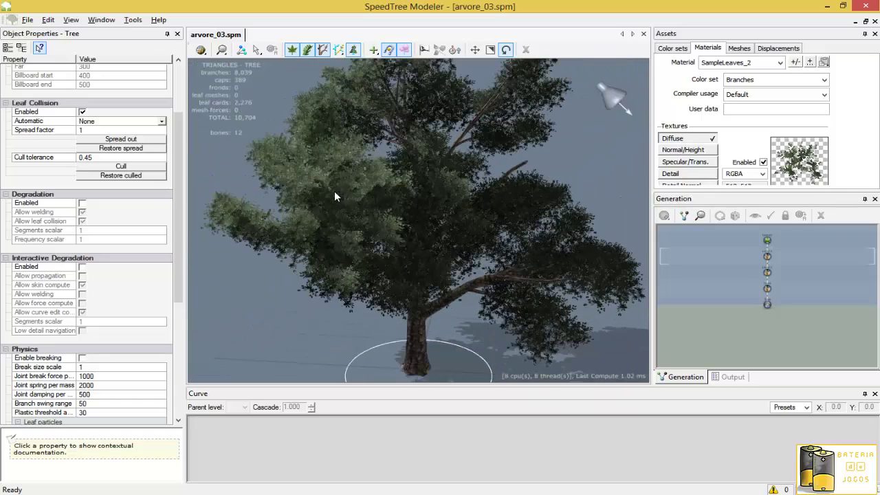
scroll(334, 187, "down", 2)
left_click_drag(334, 185, 551, 177)
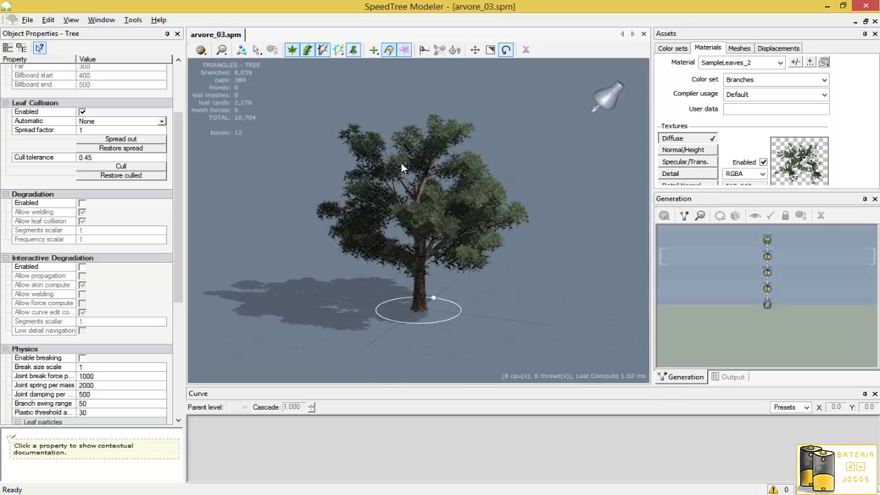
mouse_move(509, 174)
left_mouse_down()
mouse_move(425, 191)
mouse_move(320, 172)
left_mouse_up()
scroll(406, 257, "up", 2)
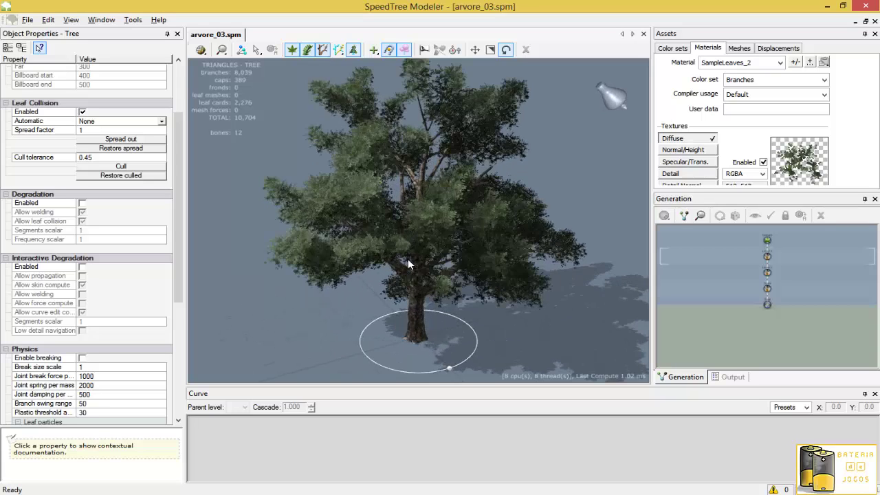
scroll(408, 259, "up", 4)
scroll(410, 255, "down", 4)
scroll(409, 255, "down", 2)
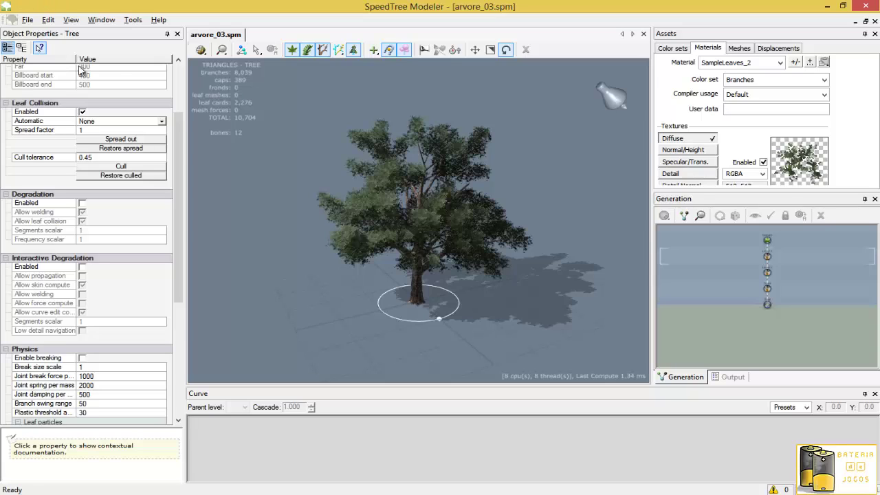
left_click(26, 20)
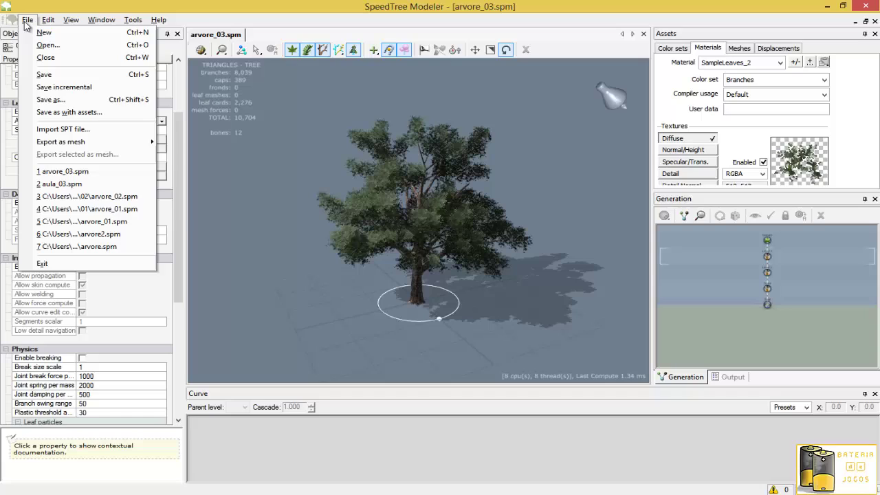
left_click(44, 74)
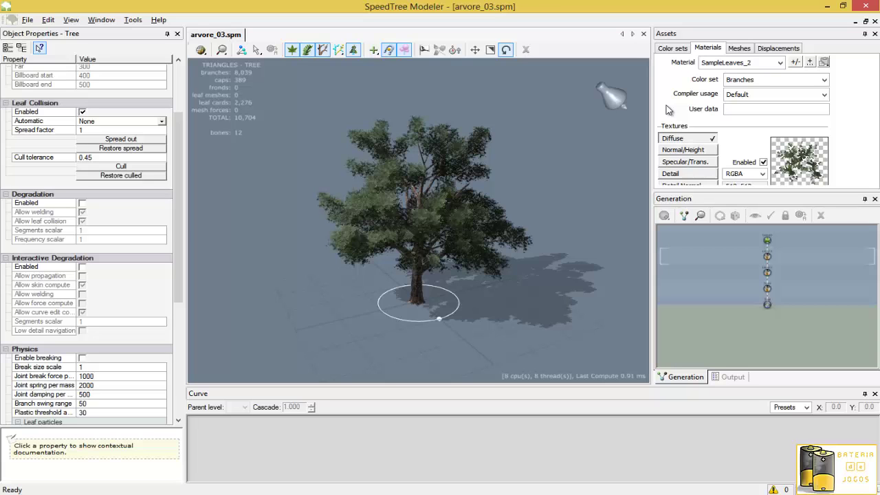
left_click_drag(611, 120, 657, 149)
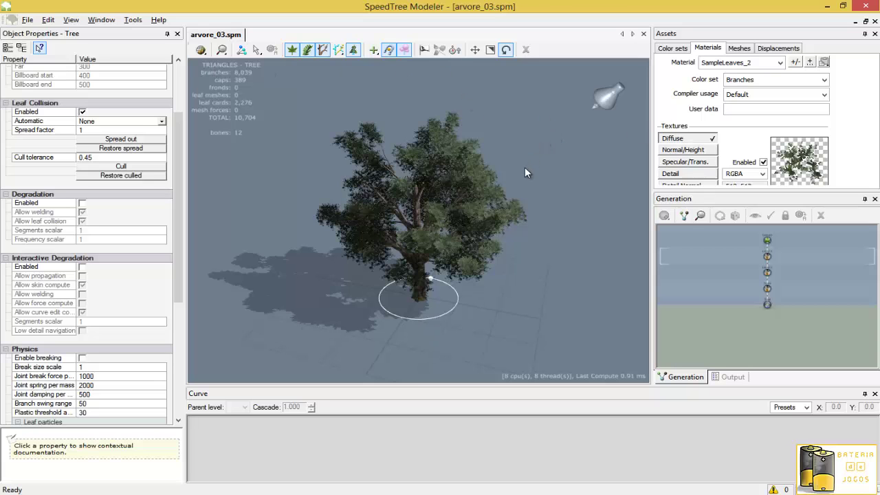
mouse_move(524, 167)
left_mouse_down()
mouse_move(427, 157)
mouse_move(474, 161)
left_mouse_up()
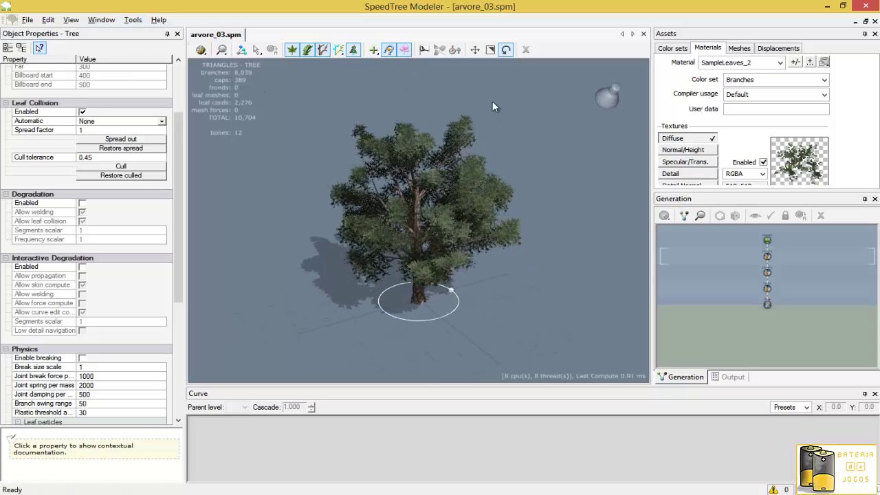
left_click_drag(440, 207, 436, 210)
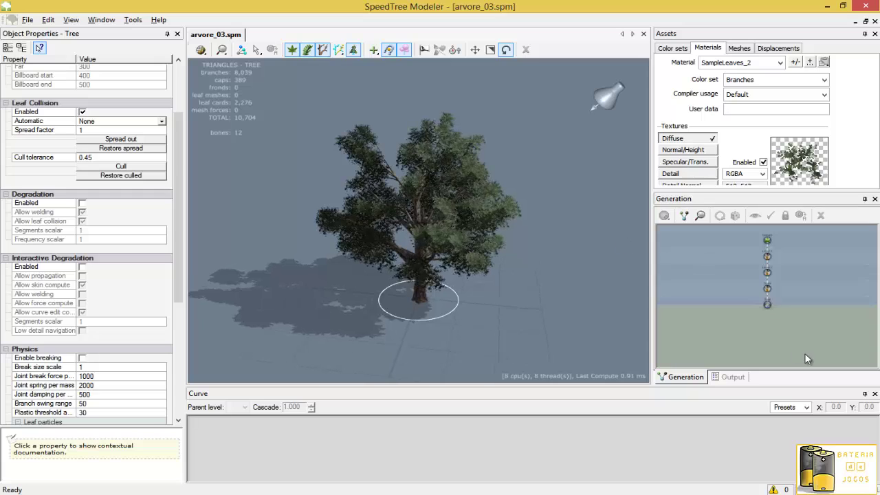
Generate collision primitives: 3 branch capsules and 3 leaf spheres, then inspect them
left_click(132, 20)
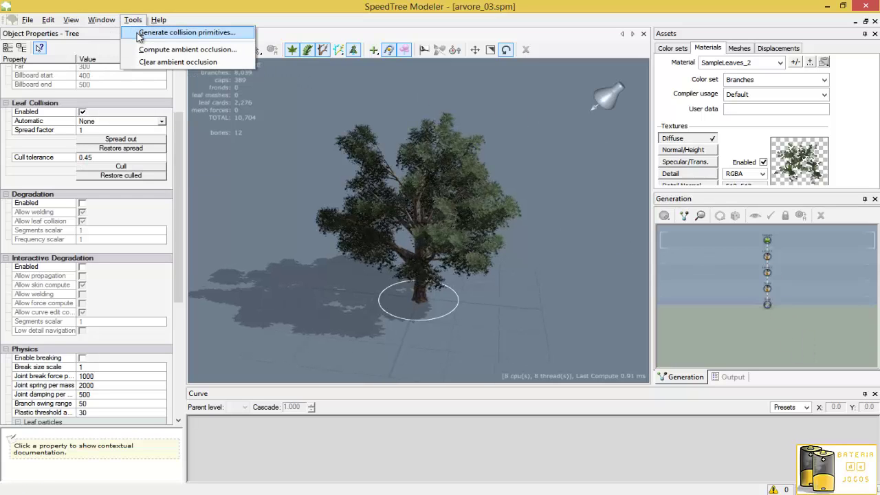
left_click(139, 33)
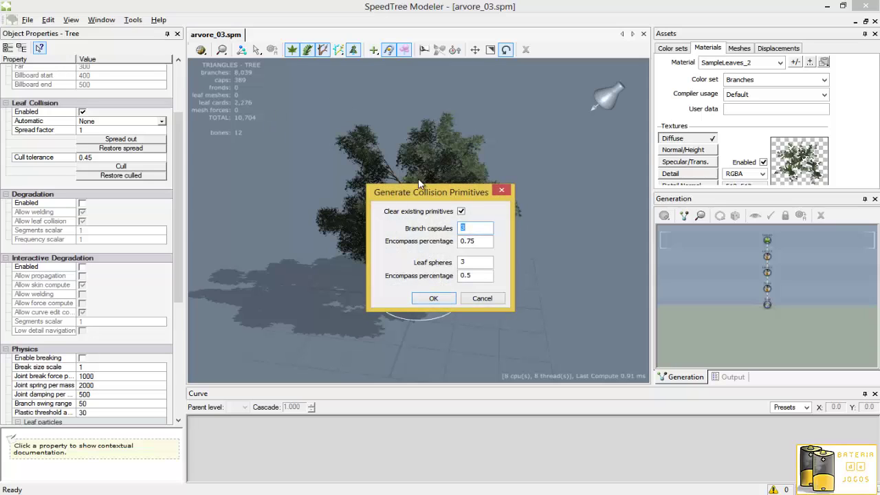
left_click(497, 188)
left_click(133, 21)
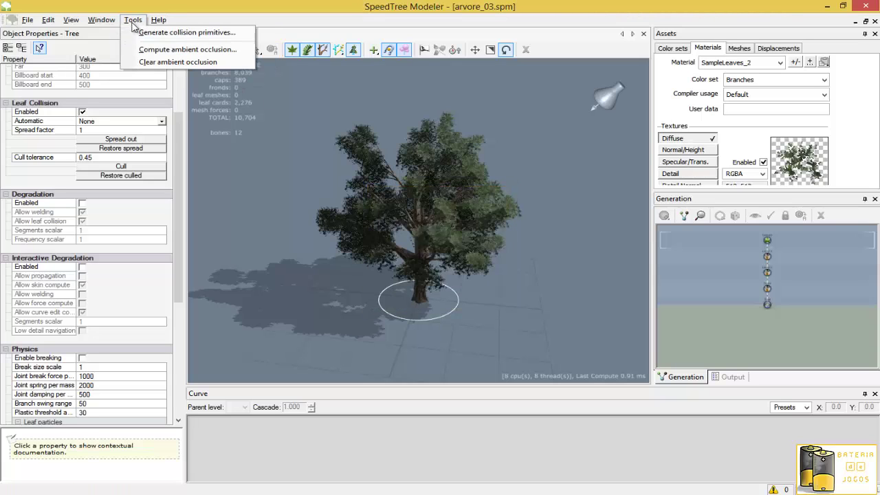
left_click(137, 31)
left_click(435, 298)
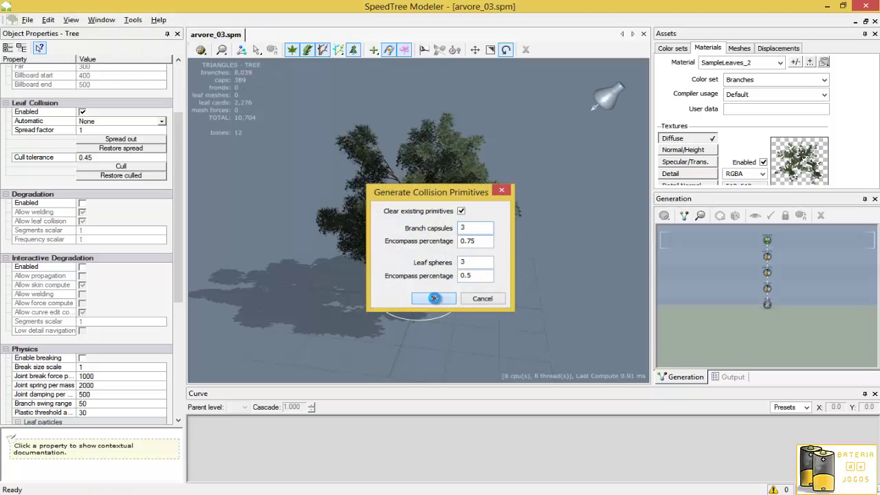
mouse_move(524, 283)
left_mouse_down()
mouse_move(326, 218)
mouse_move(313, 267)
left_mouse_up()
scroll(424, 287, "up", 3)
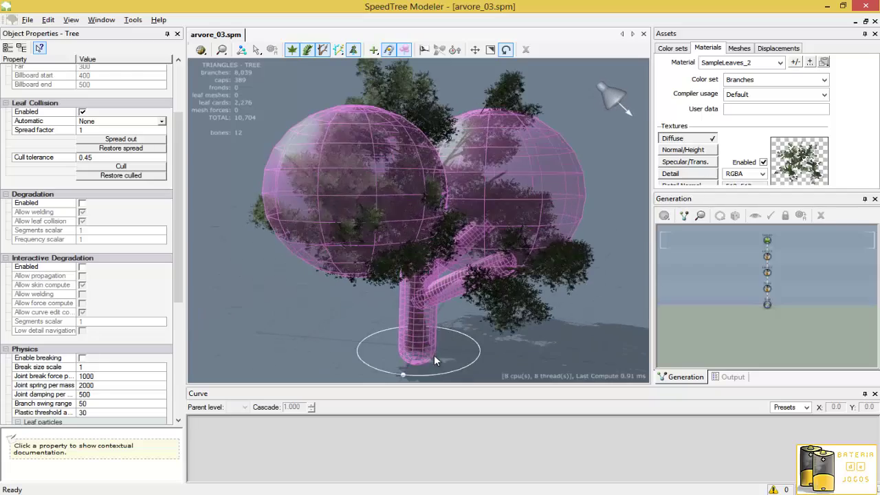
mouse_move(434, 355)
left_mouse_down()
mouse_move(461, 357)
mouse_move(436, 364)
mouse_move(417, 347)
mouse_move(447, 354)
left_mouse_up()
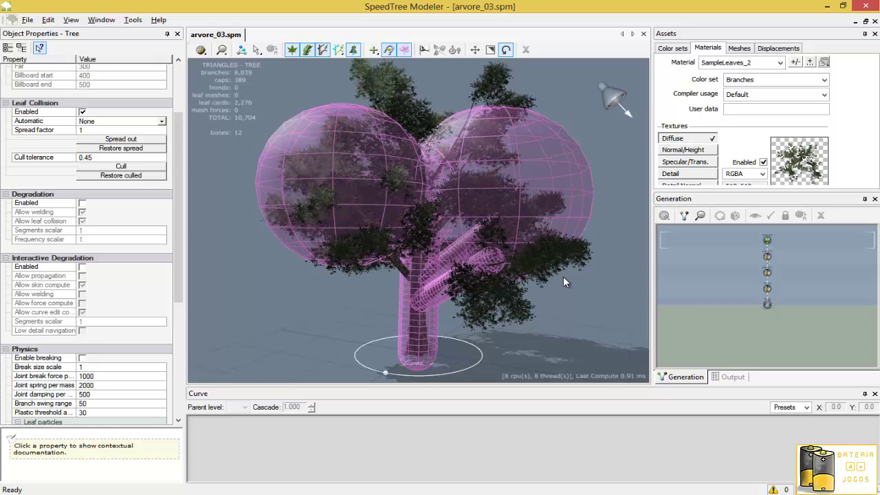
mouse_move(563, 277)
left_mouse_down()
mouse_move(484, 336)
mouse_move(452, 340)
mouse_move(458, 306)
mouse_move(588, 304)
mouse_move(716, 253)
left_mouse_up()
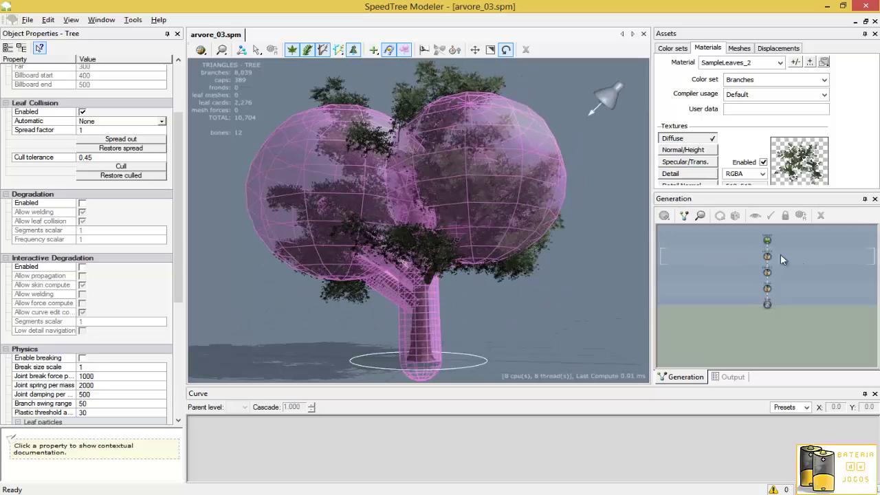
Save the project with an incremented file name and close SpeedTree Modeler
left_click(27, 19)
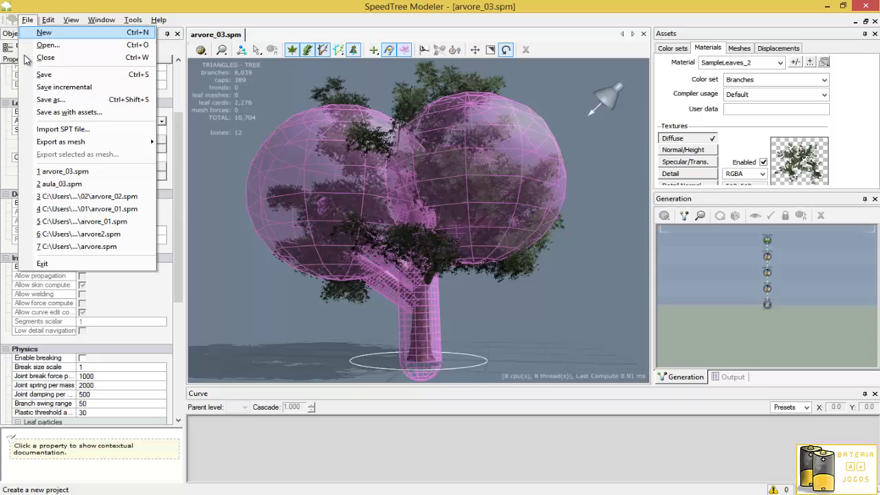
left_click(41, 86)
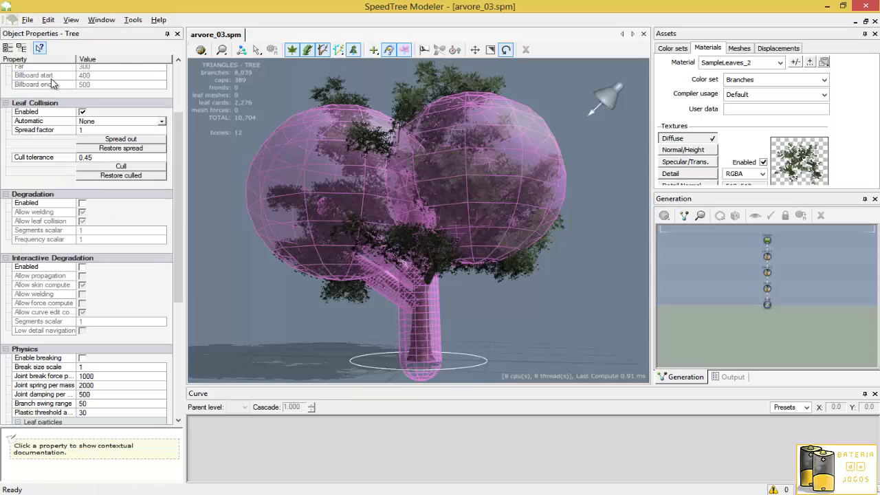
left_click(865, 6)
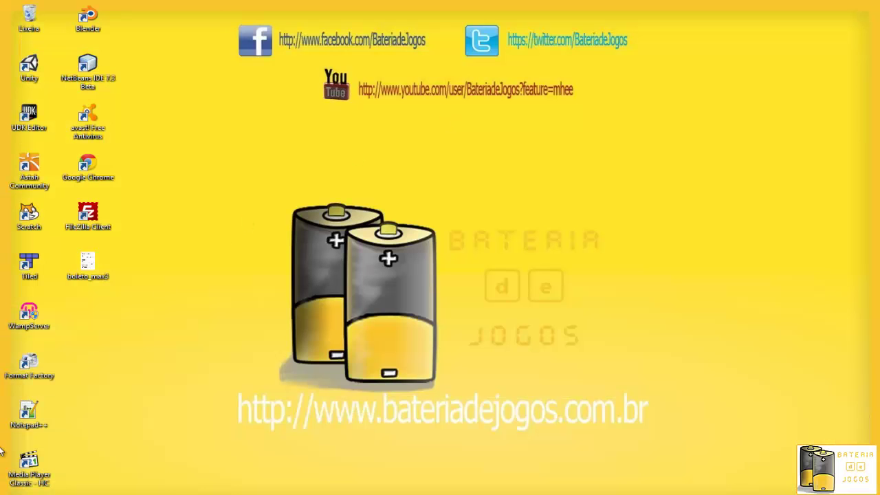
Launch SpeedTree Compiler from the Windows Start screen
left_click(6, 489)
scroll(423, 274, "down", 3)
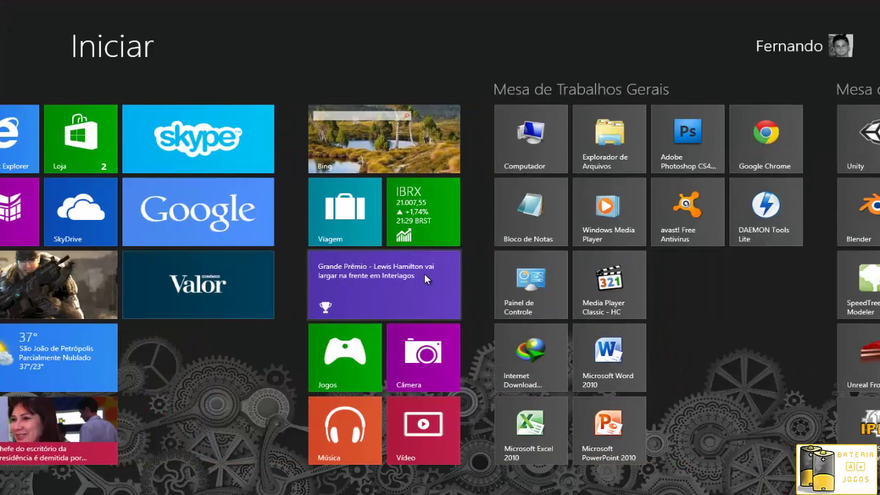
scroll(424, 273, "down", 2)
left_click(818, 290)
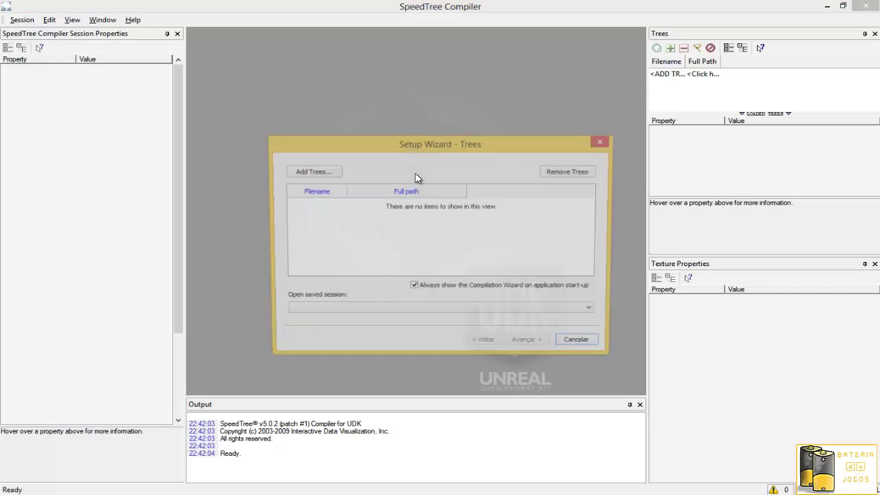
Add arvore_03.spm to the Compiler session and advance to Compilation Settings
left_click(317, 172)
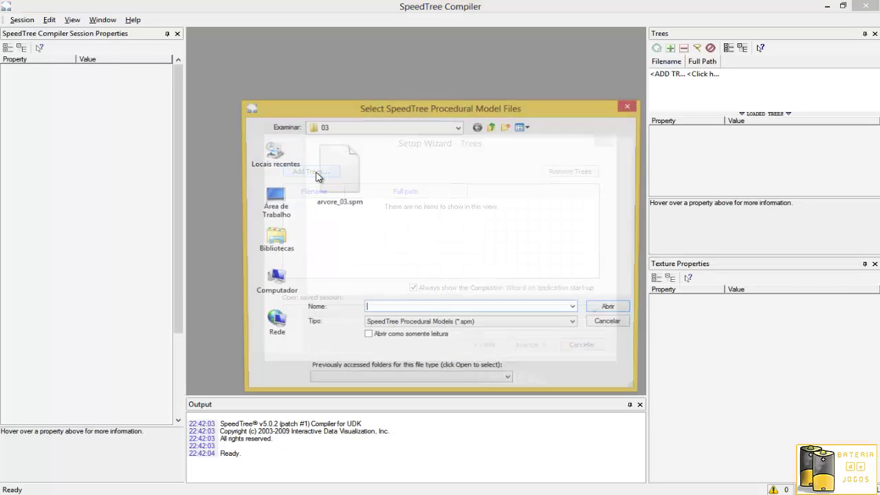
left_click(344, 190)
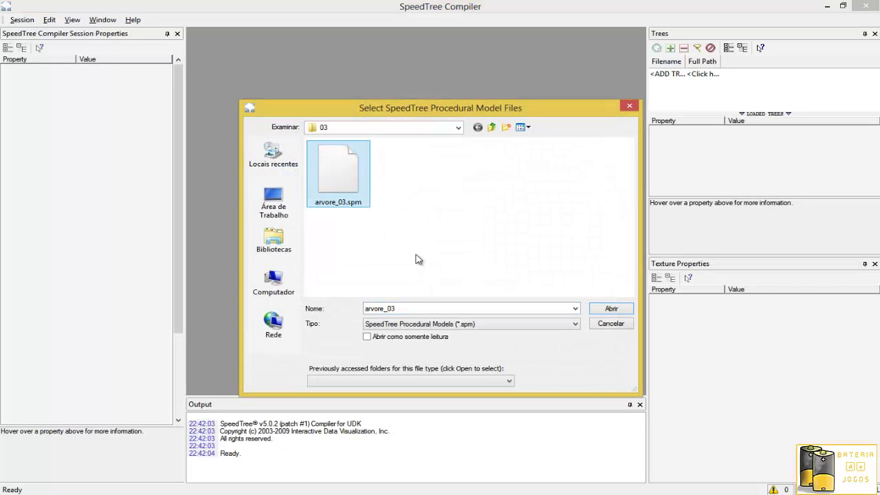
left_click(609, 310)
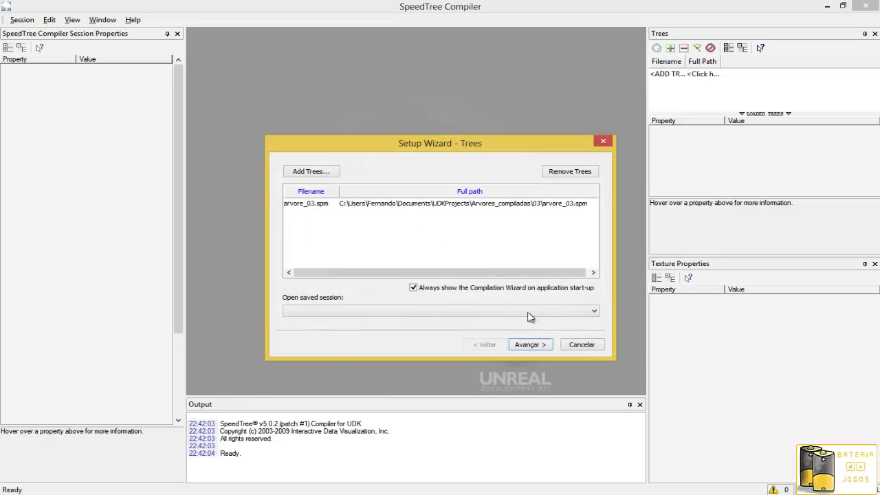
left_click(530, 348)
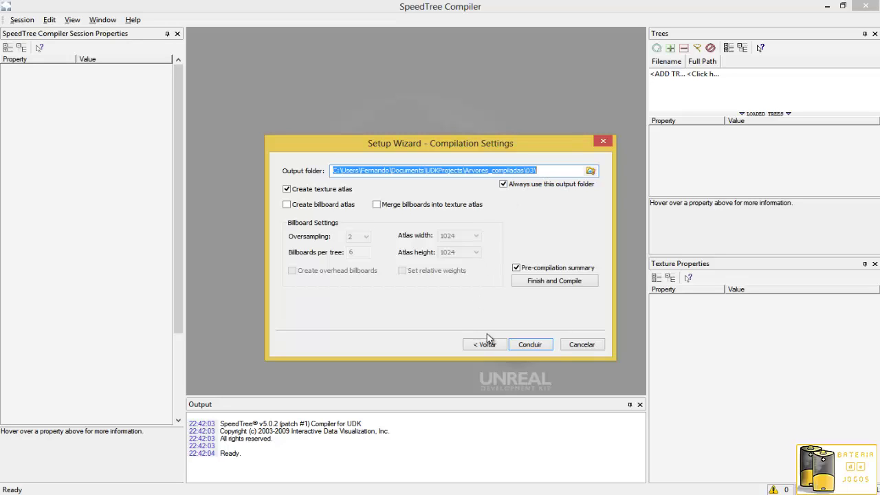
Finish the Setup Wizard with Concluir, keeping output to folder 03 with texture atlas enabled
left_click(532, 347)
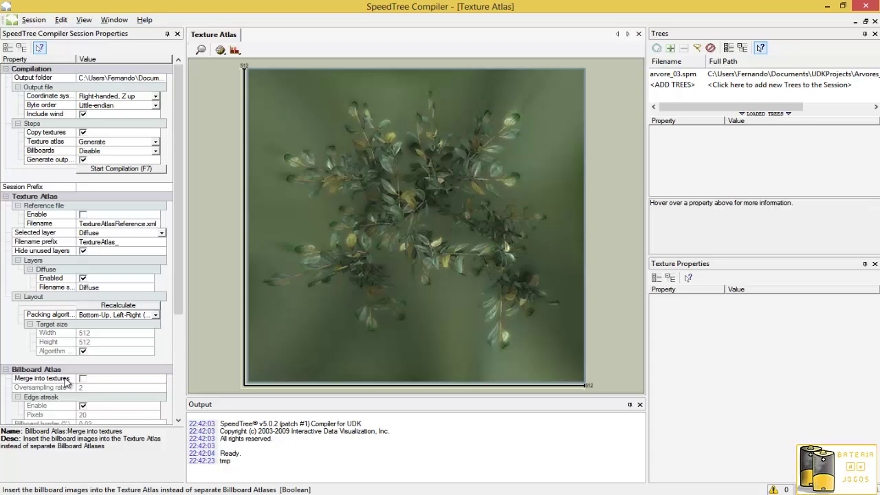
Merge billboards into the texture atlas, compile to arvore_03.srt, and close the Compiler
left_click(82, 378)
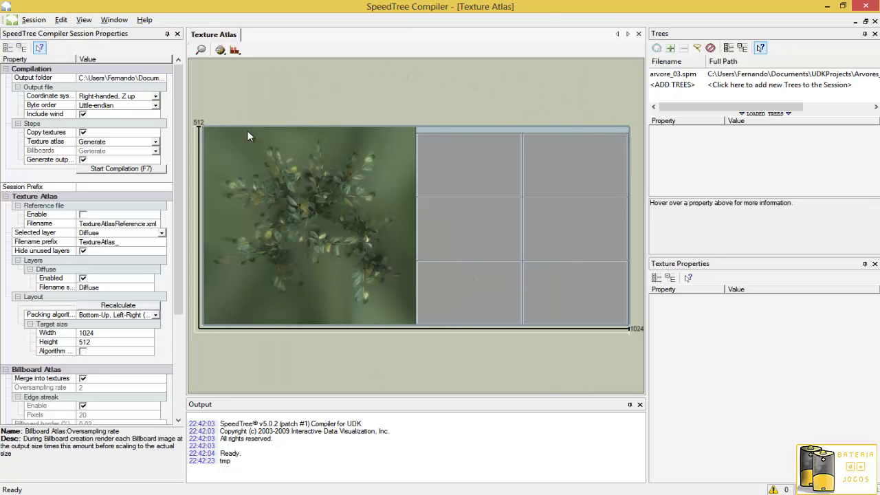
left_click(33, 19)
left_click(58, 112)
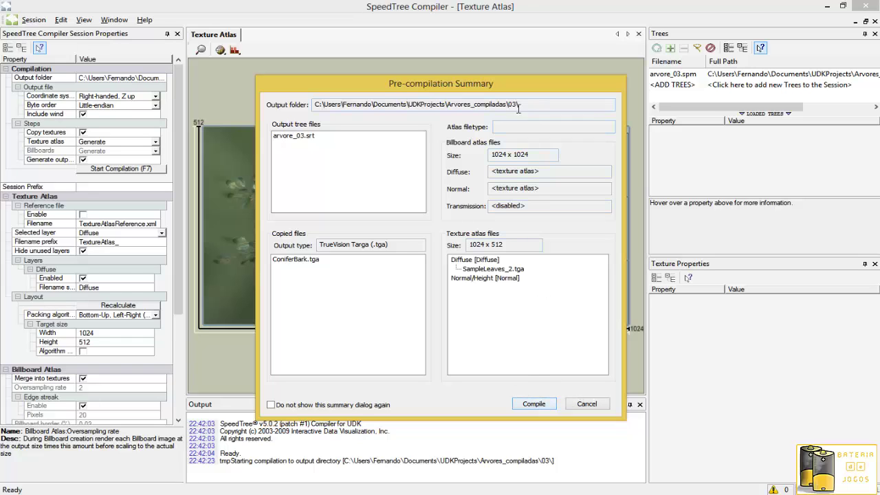
left_click(533, 404)
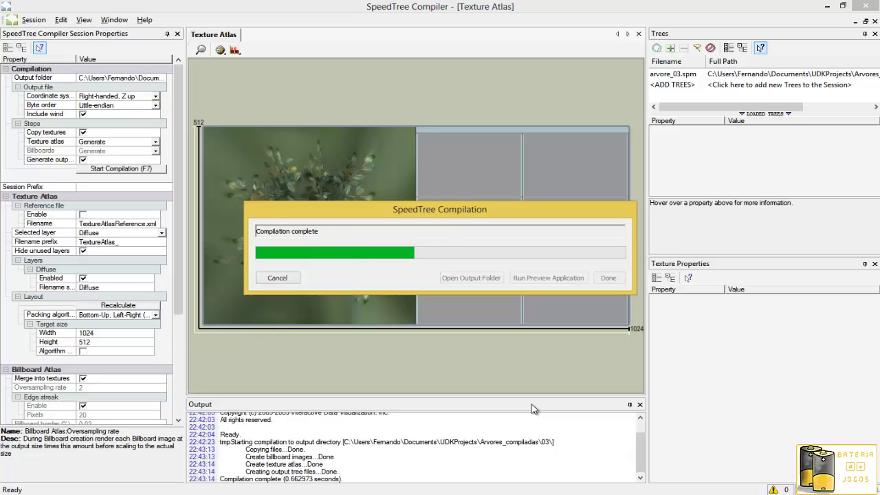
left_click(608, 278)
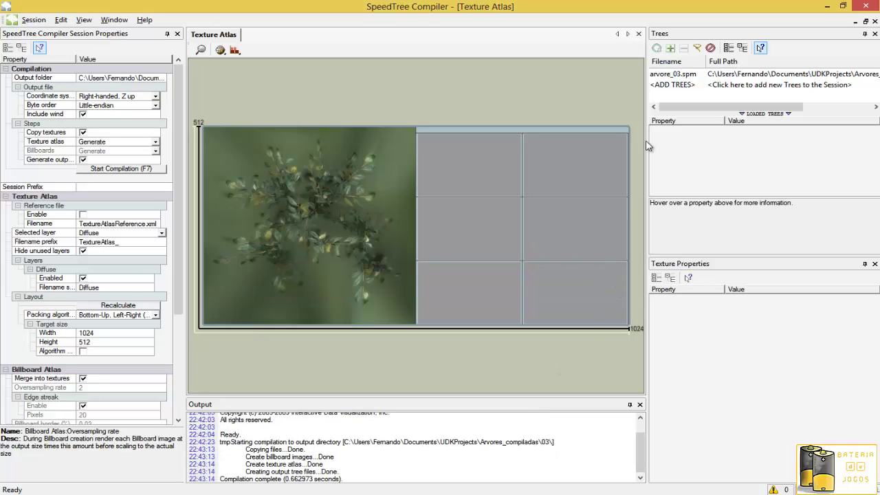
left_click(863, 6)
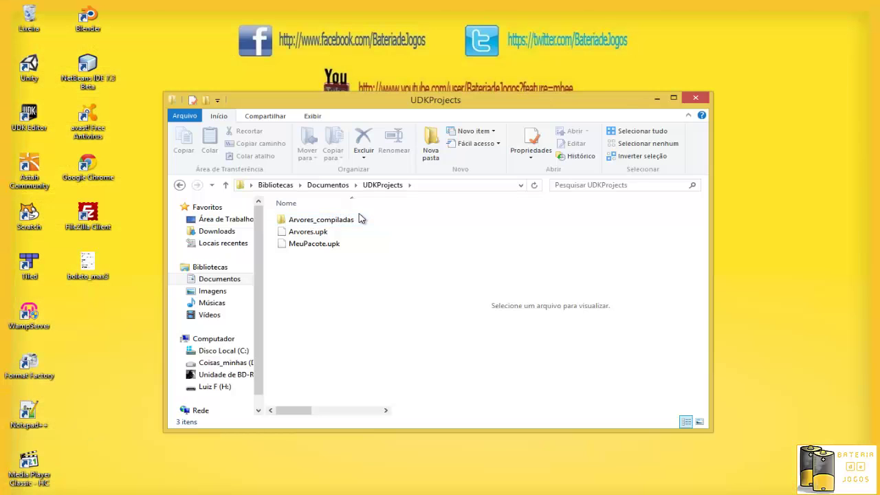
Open Arvores_compiladas > 03 and select arvore_03.spm and arvore_03.srt
double_click(348, 227)
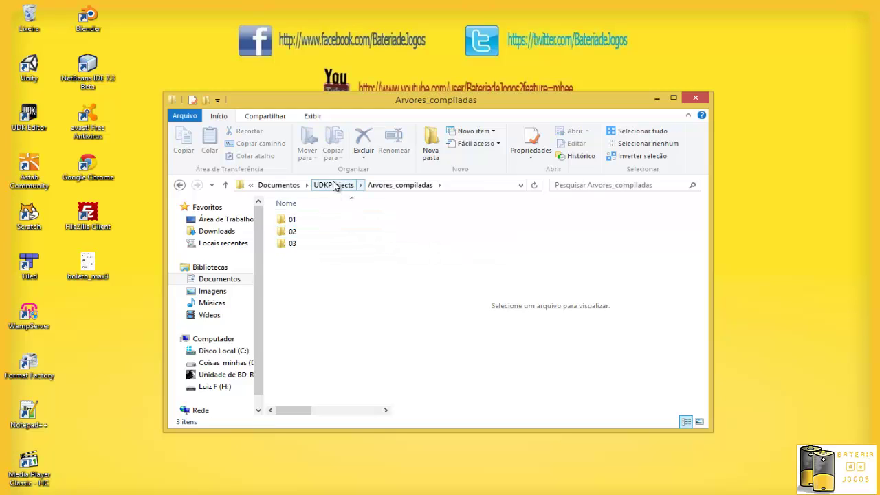
double_click(300, 249)
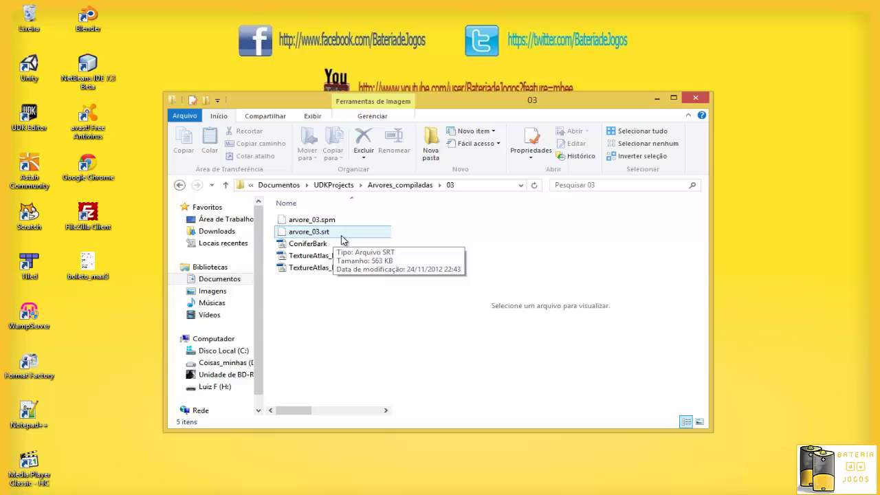
left_click(344, 225)
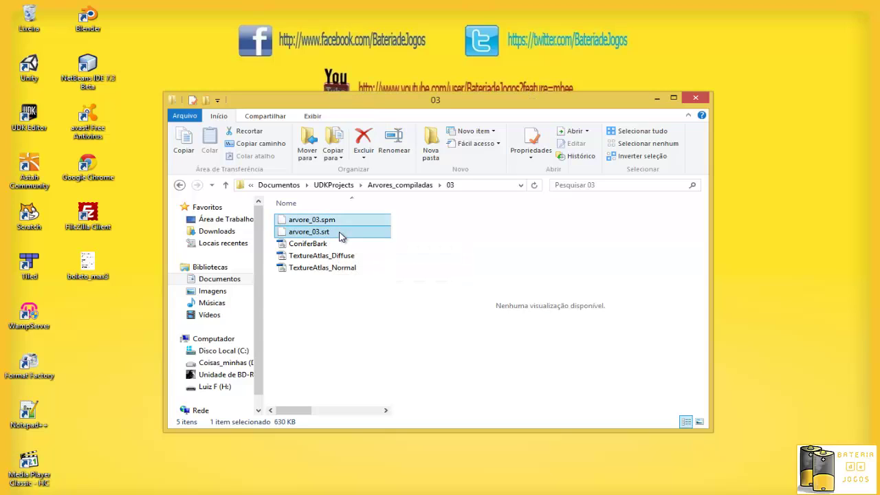
left_click(342, 232)
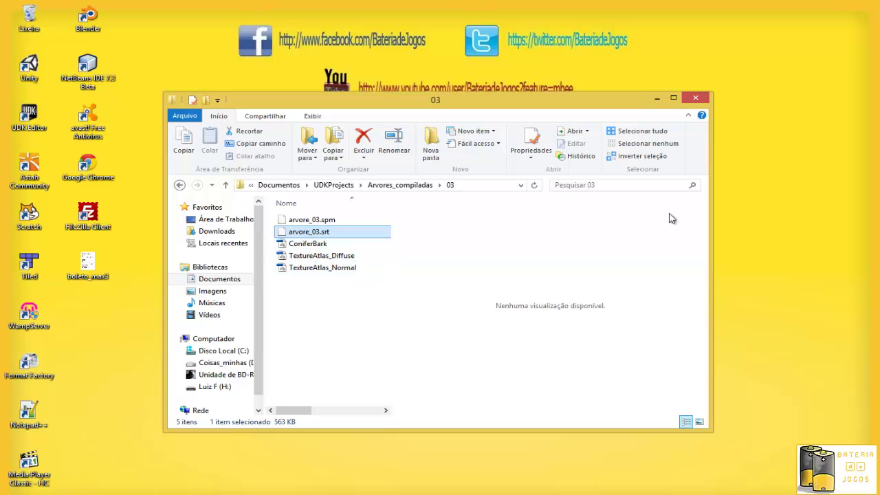
Close the File Explorer window showing the 03 output folder
left_click(696, 98)
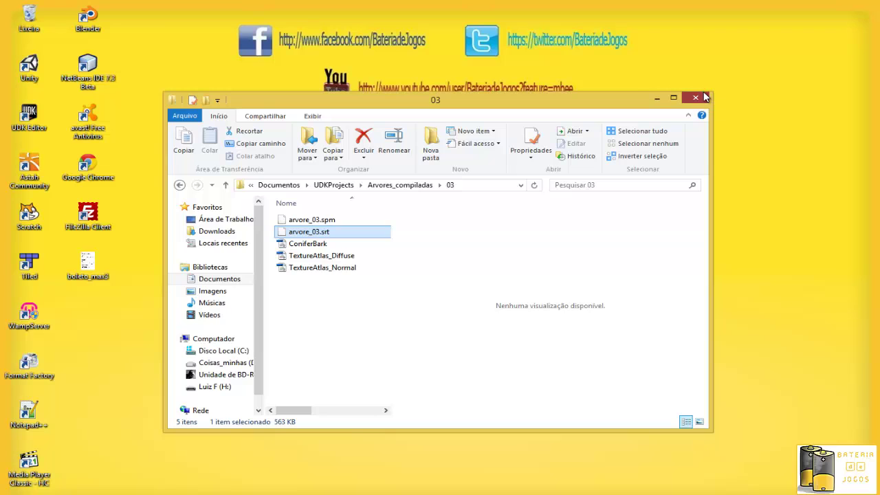